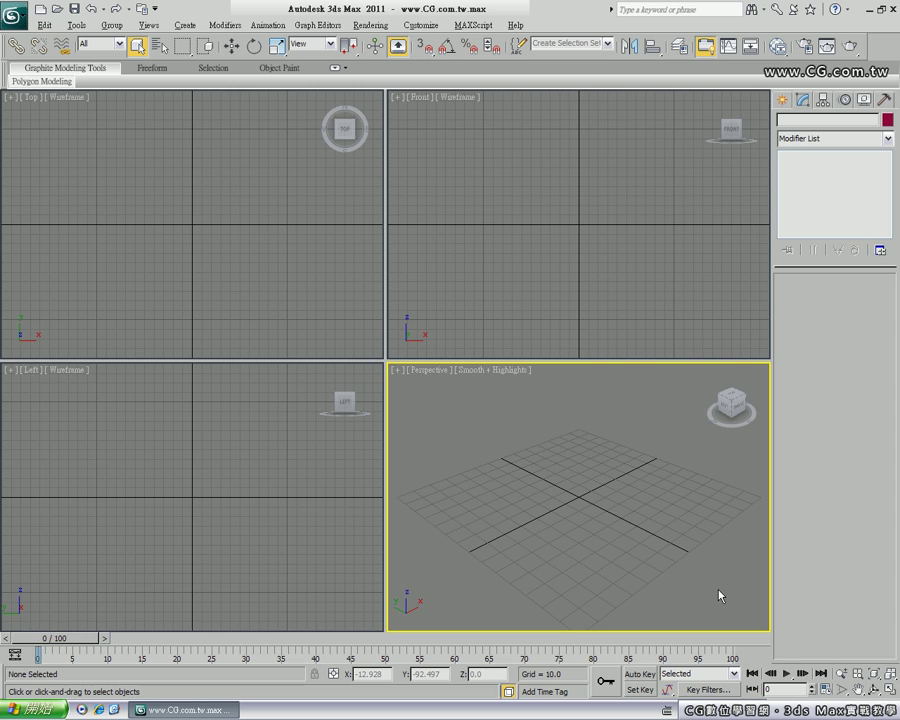
Draw a 40 × 40 rectangle spline at the grid centre with grid snapping and open it for modification
{"action": "left_click", "coordinate": [784, 102]}
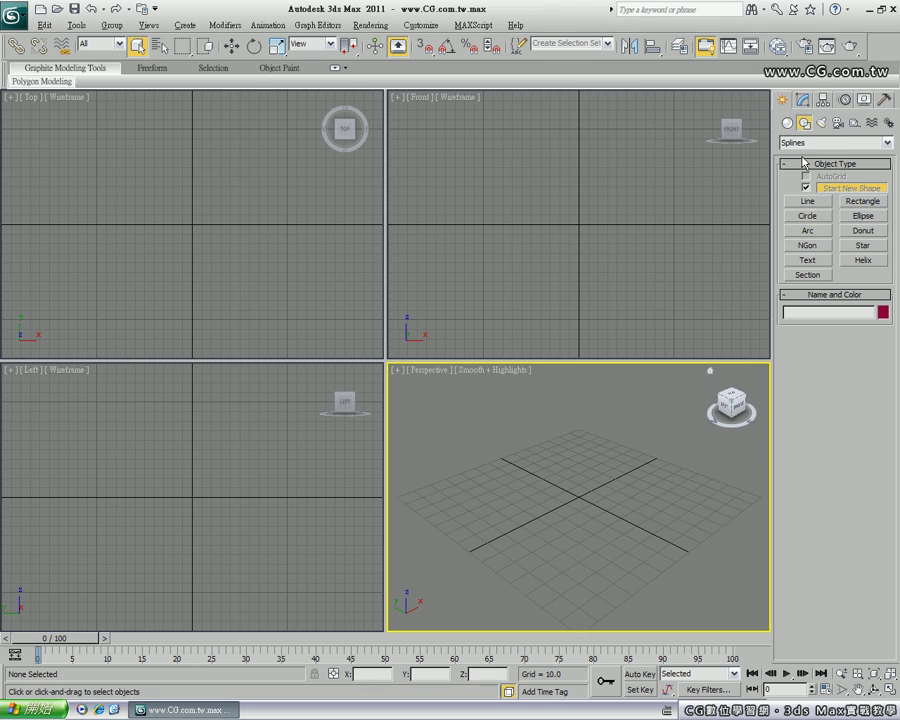
{"action": "left_click", "coordinate": [857, 204]}
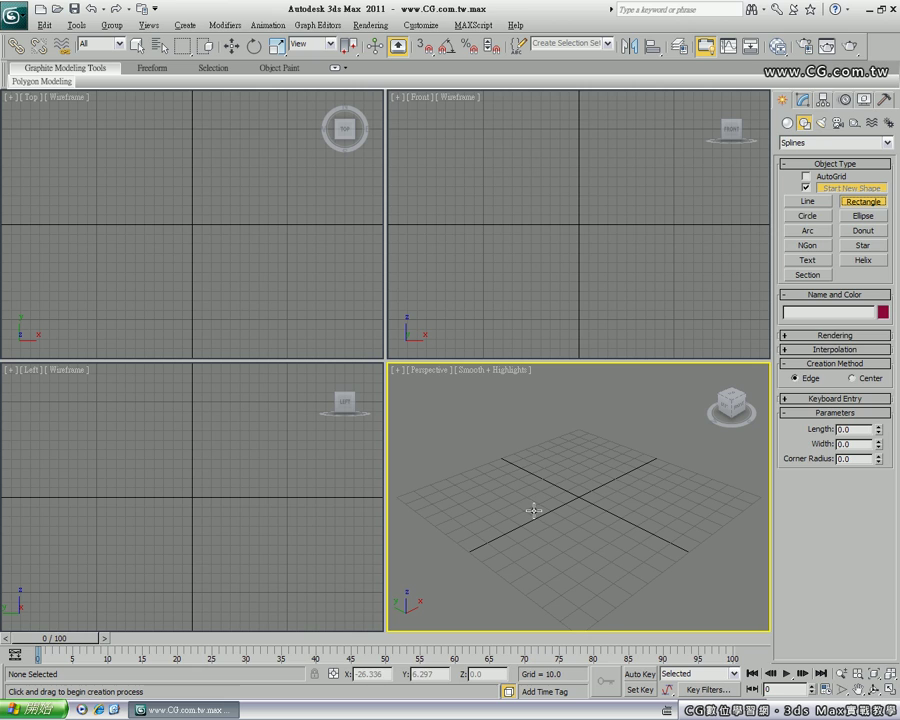
{"action": "key", "text": "s"}
{"action": "mouse_move", "coordinate": [528, 497]}
{"action": "left_mouse_down"}
{"action": "mouse_move", "coordinate": [637, 492]}
{"action": "mouse_move", "coordinate": [627, 498]}
{"action": "left_mouse_up"}
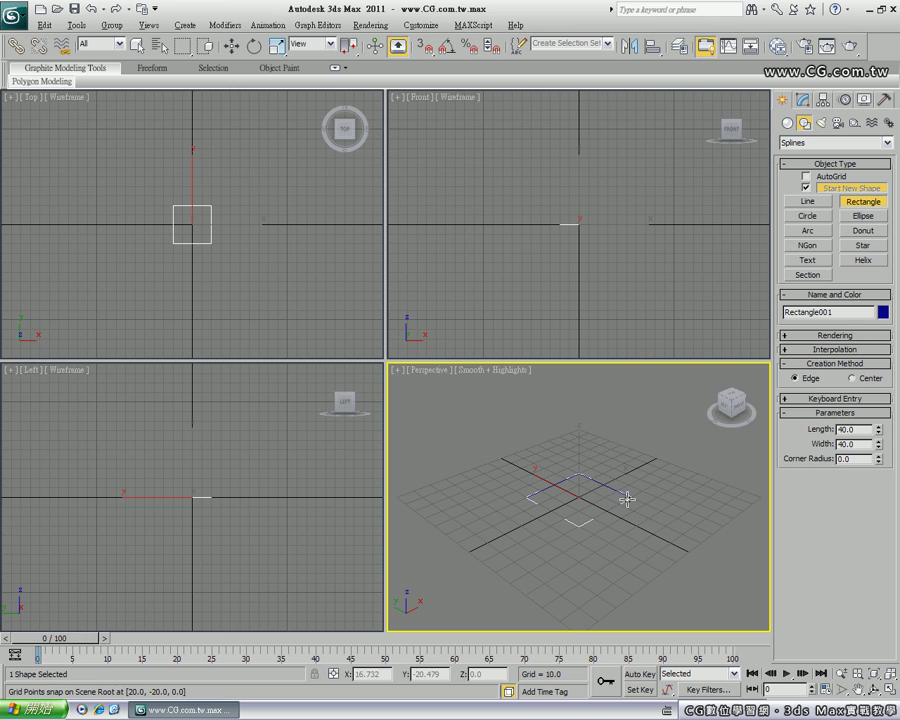
{"action": "key", "text": "s"}
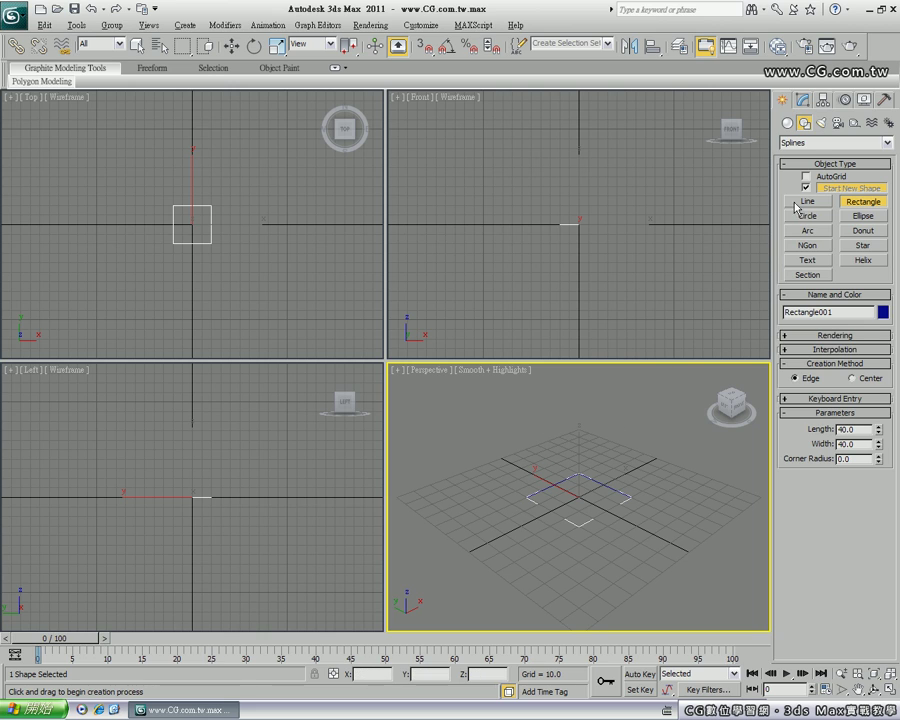
{"action": "left_click", "coordinate": [804, 101]}
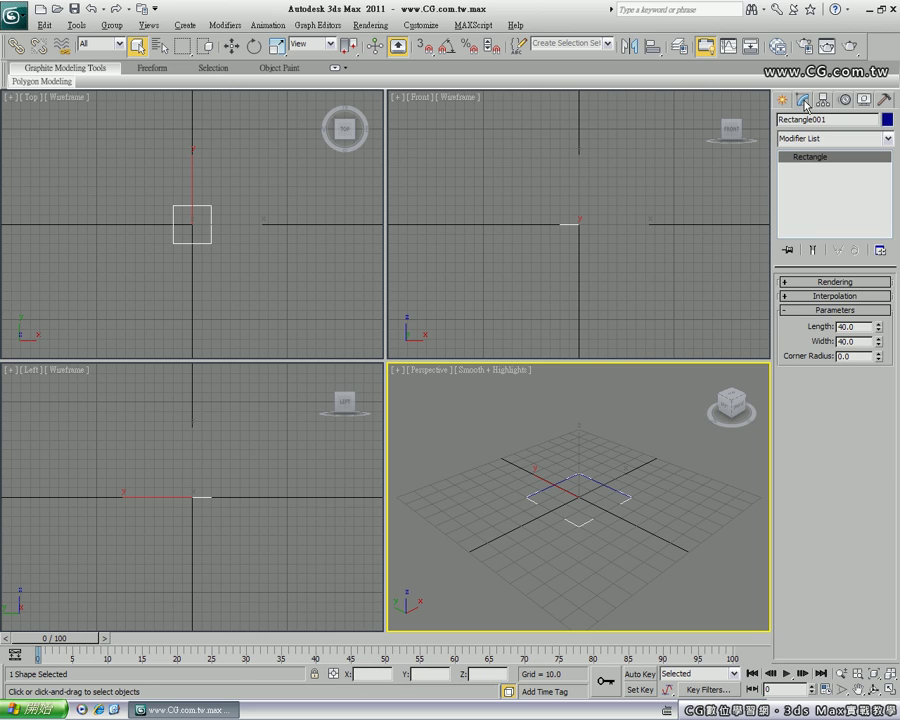
Add an Extrude modifier to the rectangle with Amount 120 and 1 segment
{"action": "left_click", "coordinate": [864, 140]}
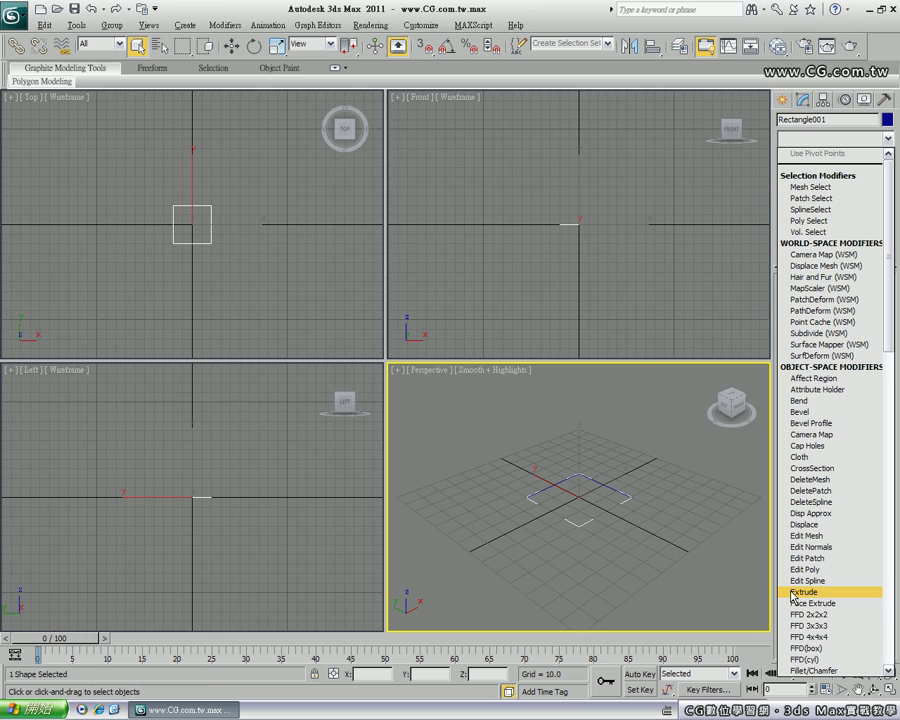
{"action": "left_click", "coordinate": [796, 592]}
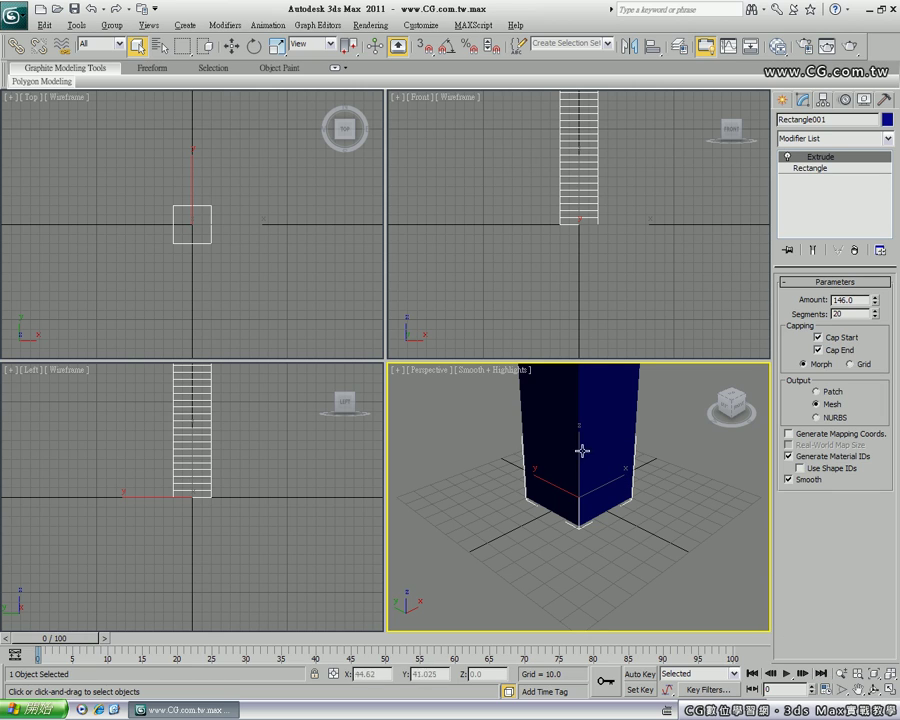
{"action": "scroll", "coordinate": [580, 416], "scroll_direction": "up", "scroll_amount": 2}
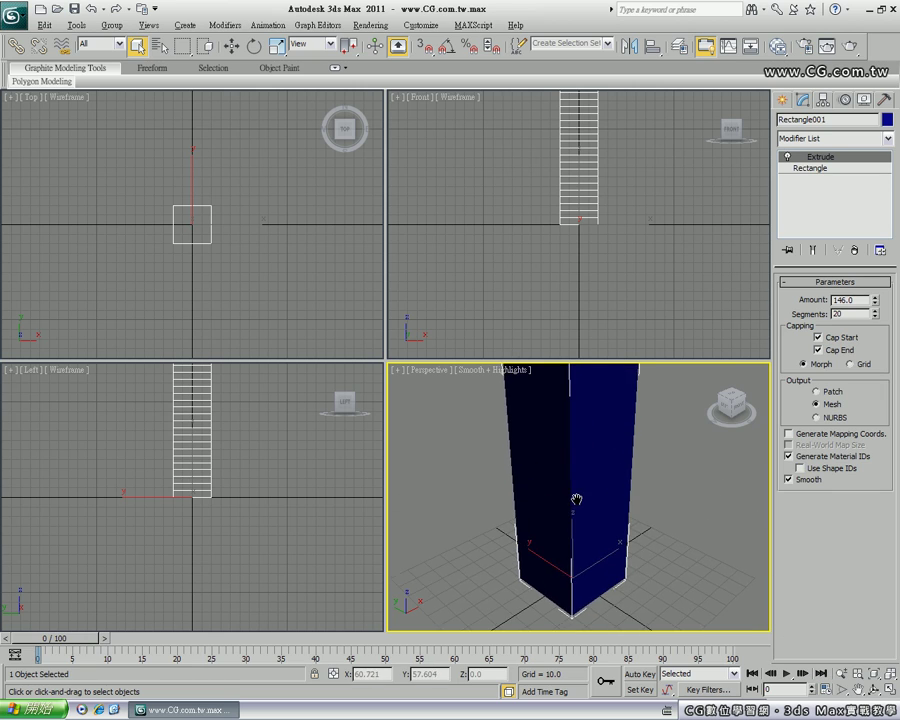
{"action": "scroll", "coordinate": [574, 496], "scroll_direction": "down", "scroll_amount": 5}
{"action": "middle_click_drag", "start_coordinate": [579, 478], "coordinate": [574, 484]}
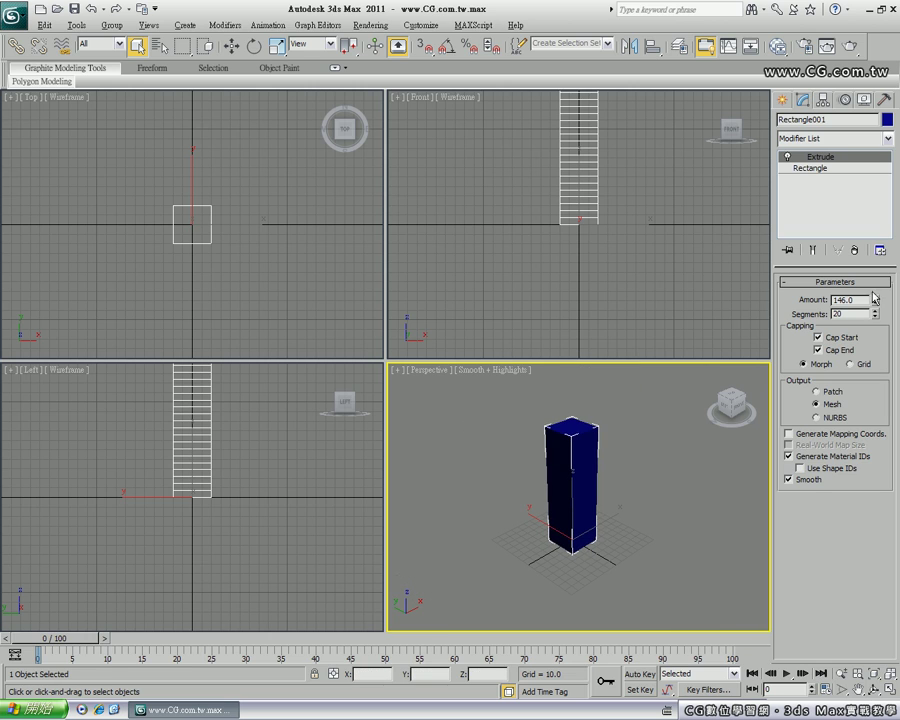
{"action": "mouse_move", "coordinate": [873, 306]}
{"action": "left_mouse_down"}
{"action": "mouse_move", "coordinate": [877, 291]}
{"action": "mouse_move", "coordinate": [874, 311]}
{"action": "left_mouse_up"}
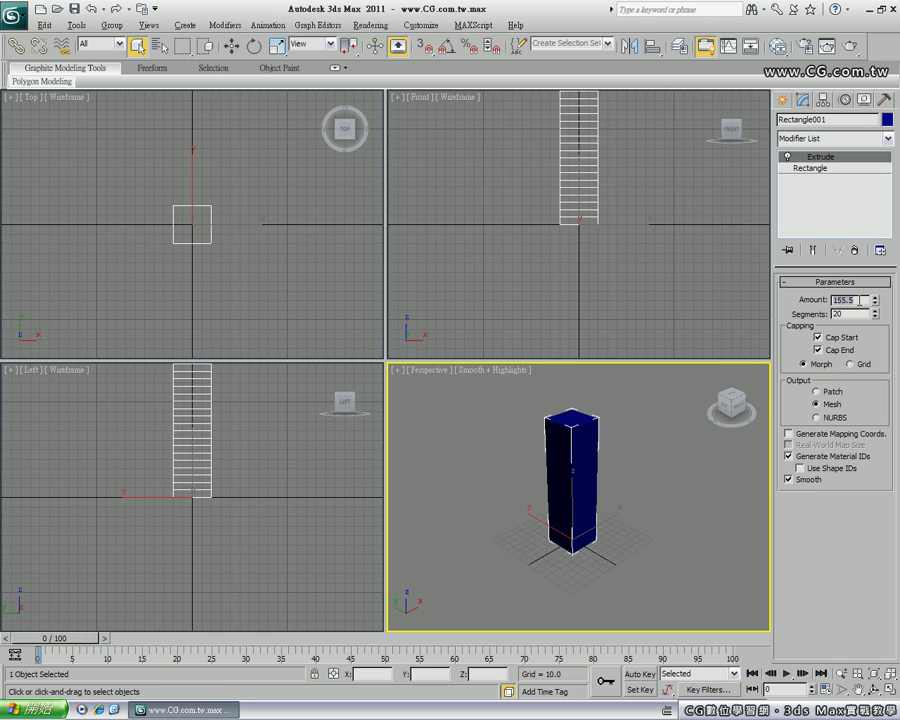
{"action": "type", "text": "120"}
{"action": "key", "text": "Return"}
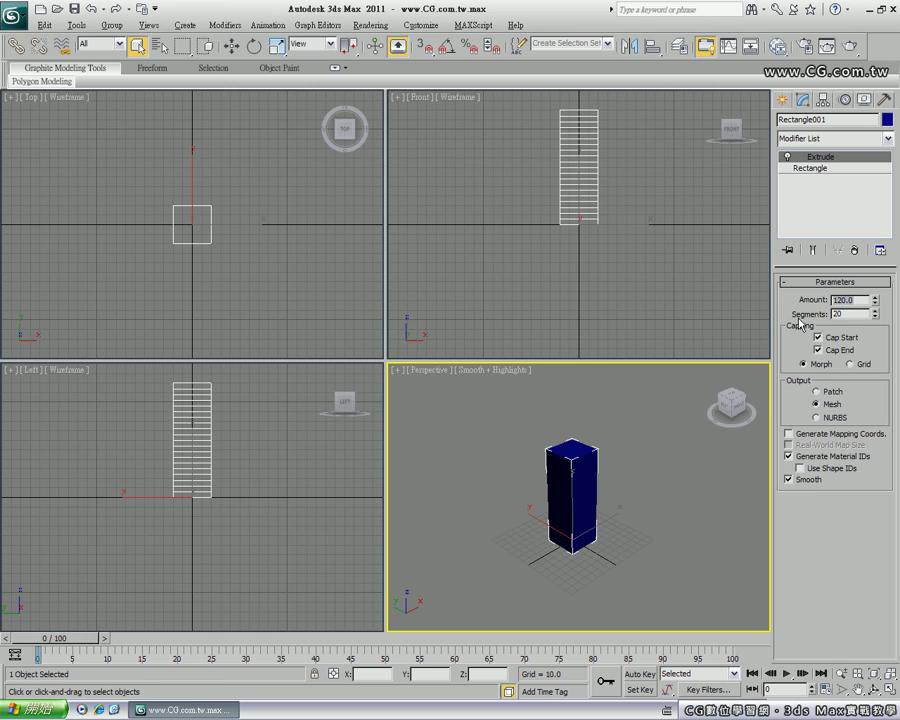
{"action": "right_click", "coordinate": [872, 317]}
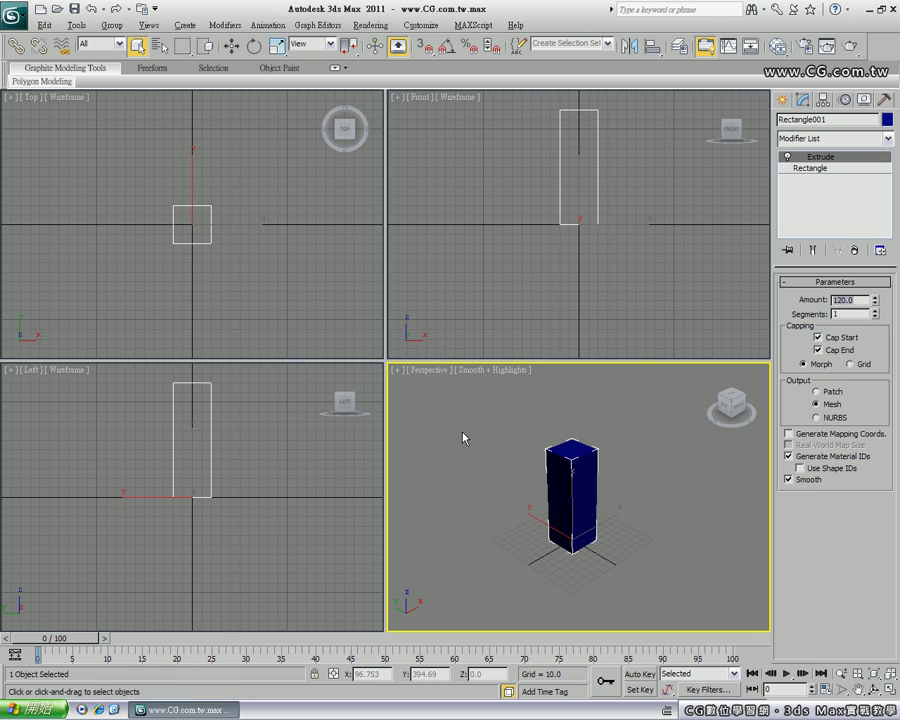
Maximize Perspective, bend the box 81.5 degrees with a Bend modifier, then reselect Extrude
{"action": "key", "text": "alt+w"}
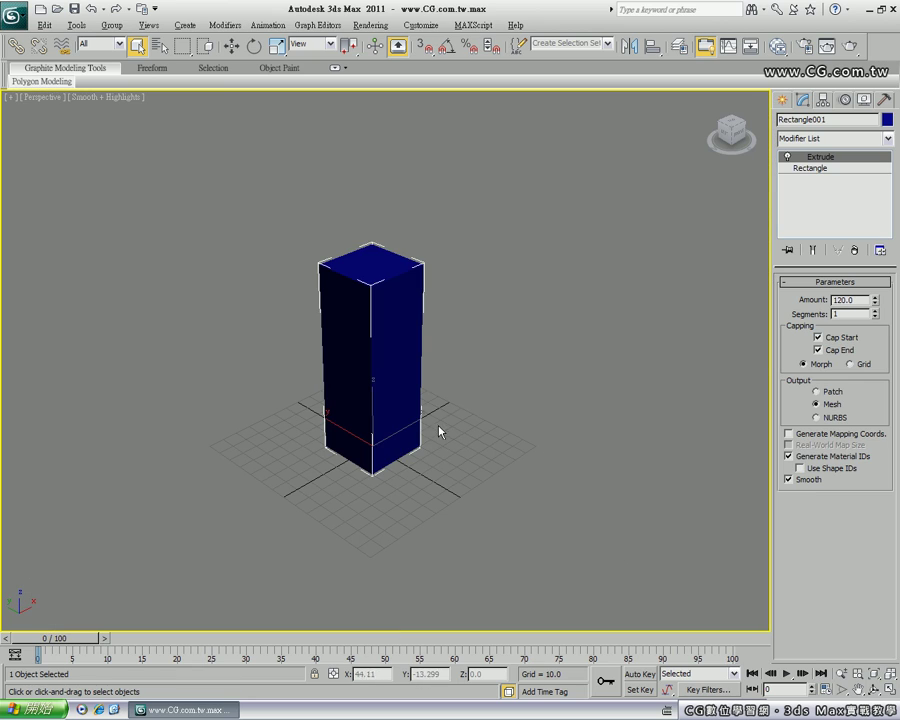
{"action": "middle_click_drag", "start_coordinate": [390, 379], "coordinate": [413, 379]}
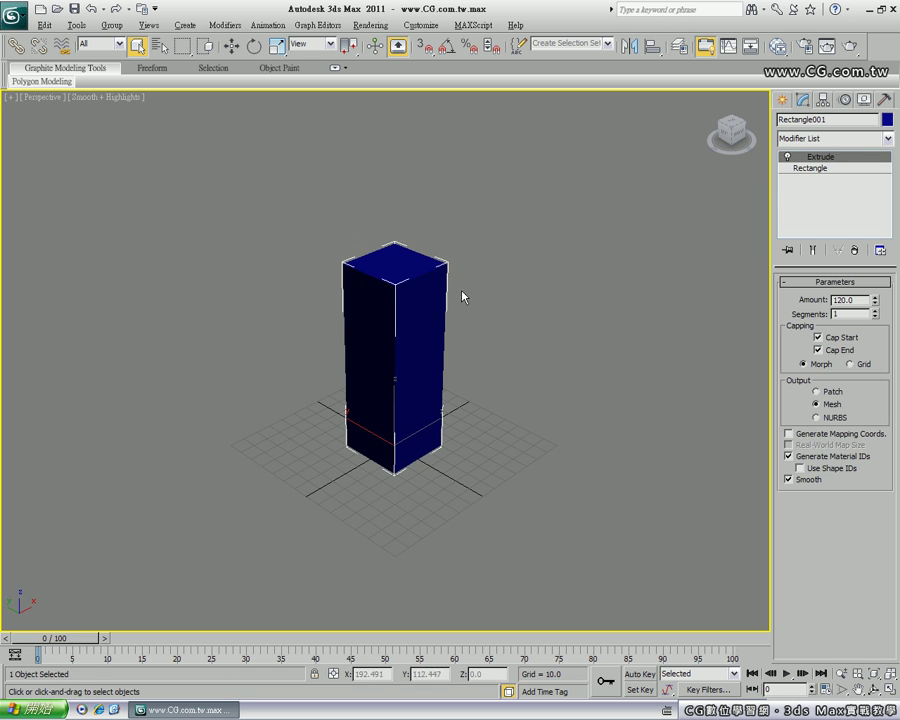
{"action": "left_click", "coordinate": [830, 139]}
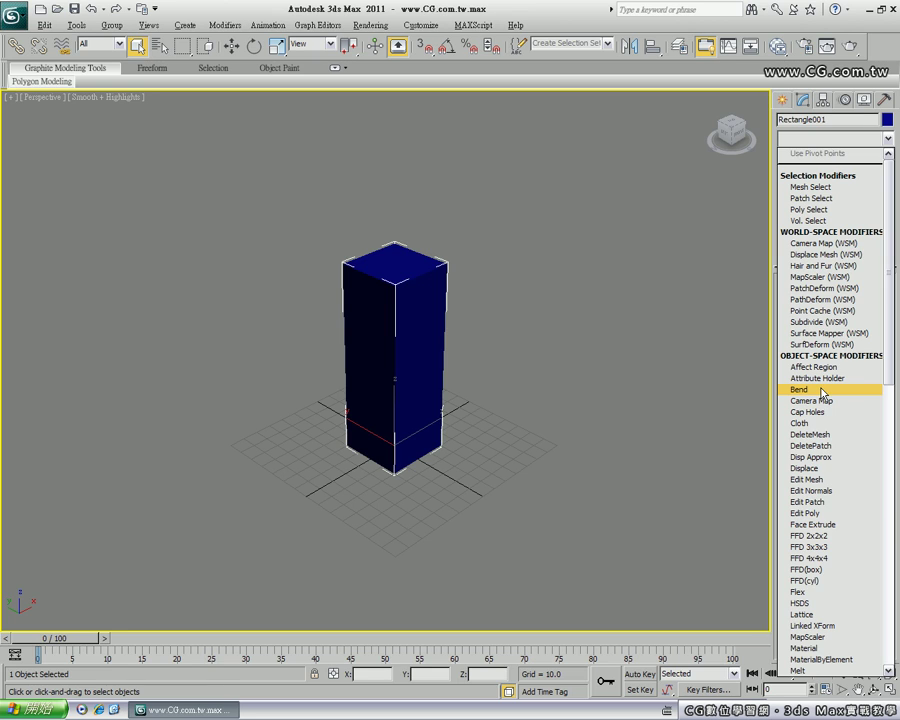
{"action": "left_click", "coordinate": [821, 390]}
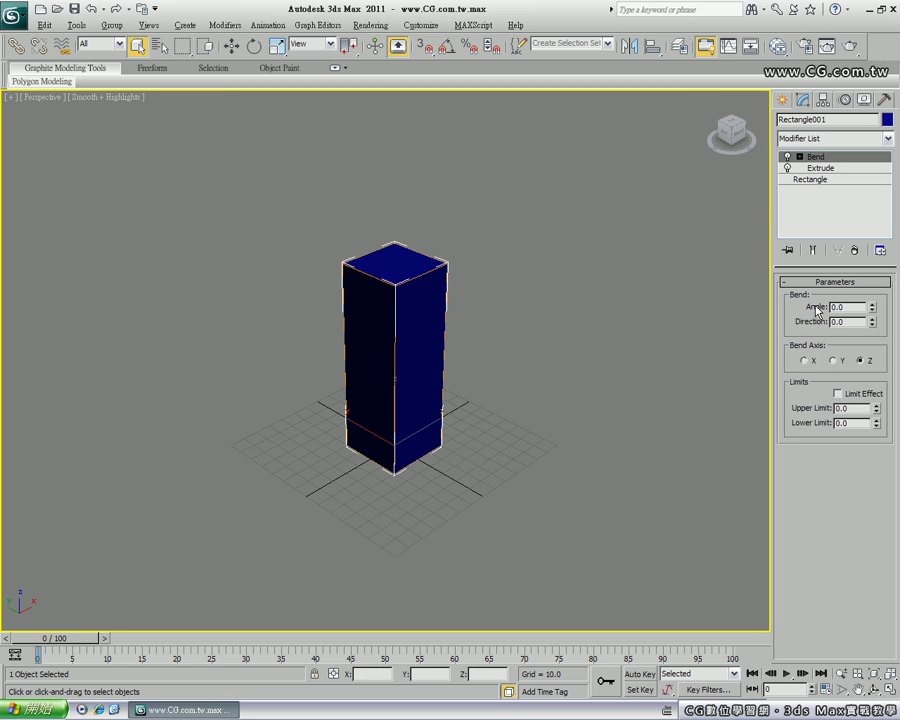
{"action": "mouse_move", "coordinate": [872, 307]}
{"action": "left_mouse_down"}
{"action": "mouse_move", "coordinate": [873, 271]}
{"action": "mouse_move", "coordinate": [874, 423]}
{"action": "left_mouse_up"}
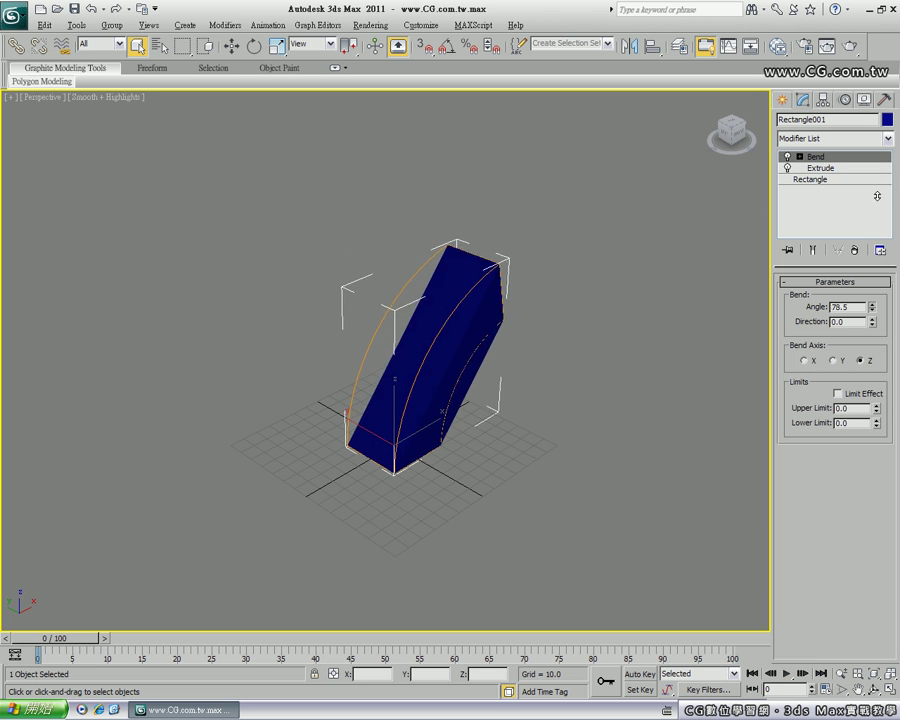
{"action": "left_click_drag", "start_coordinate": [872, 307], "coordinate": [872, 250]}
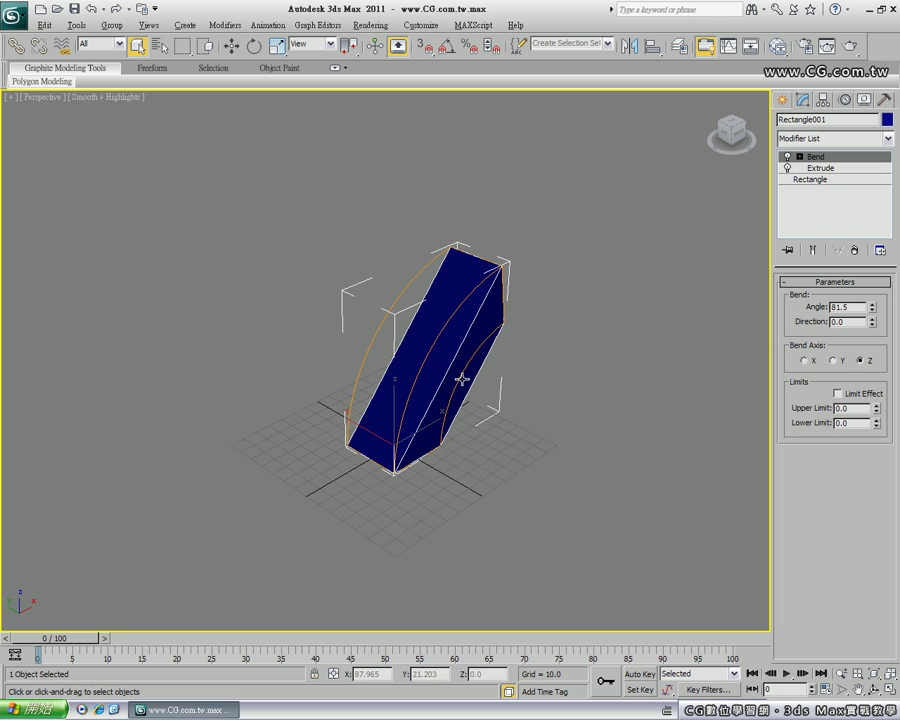
{"action": "left_click", "coordinate": [822, 169]}
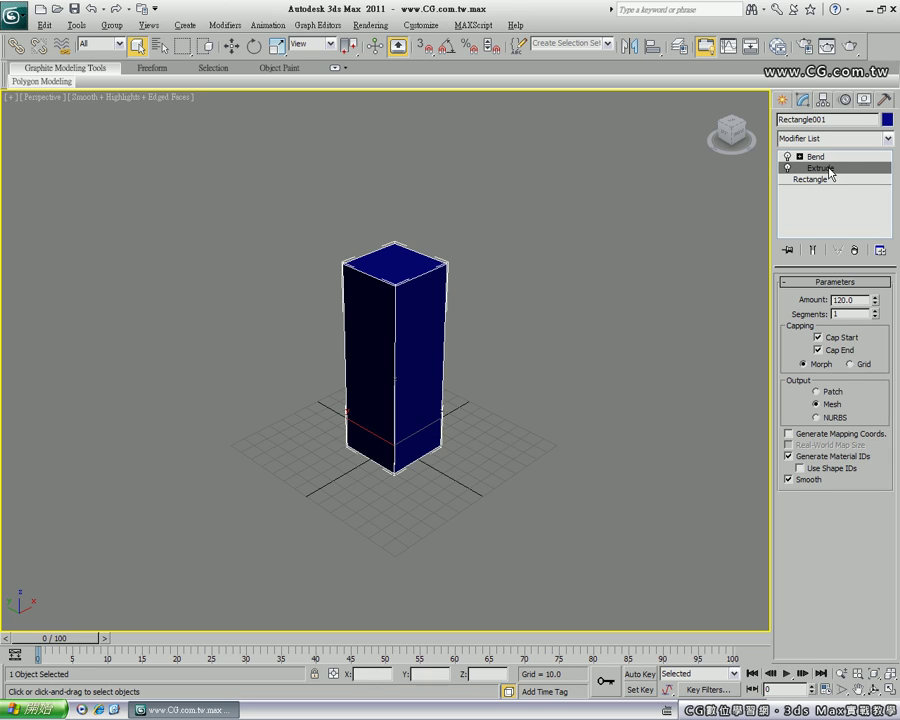
Raise the Extrude segments, trying 50 then settling on 10, and check the smoother bend
{"action": "left_click", "coordinate": [875, 311]}
{"action": "left_click", "coordinate": [875, 311]}
{"action": "left_click", "coordinate": [875, 311]}
{"action": "left_click", "coordinate": [875, 311]}
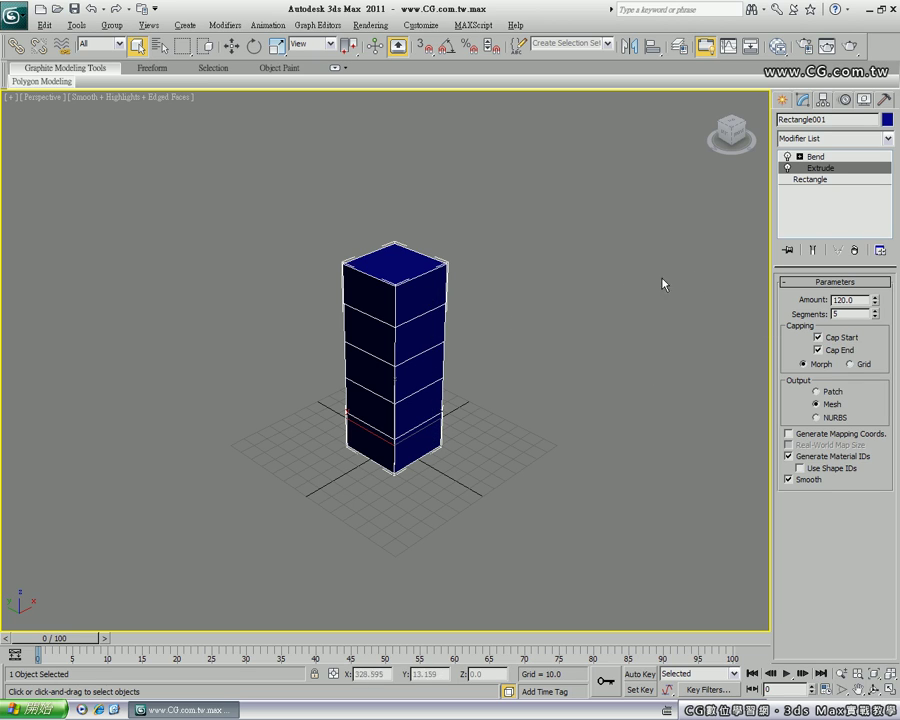
{"action": "left_click", "coordinate": [818, 158]}
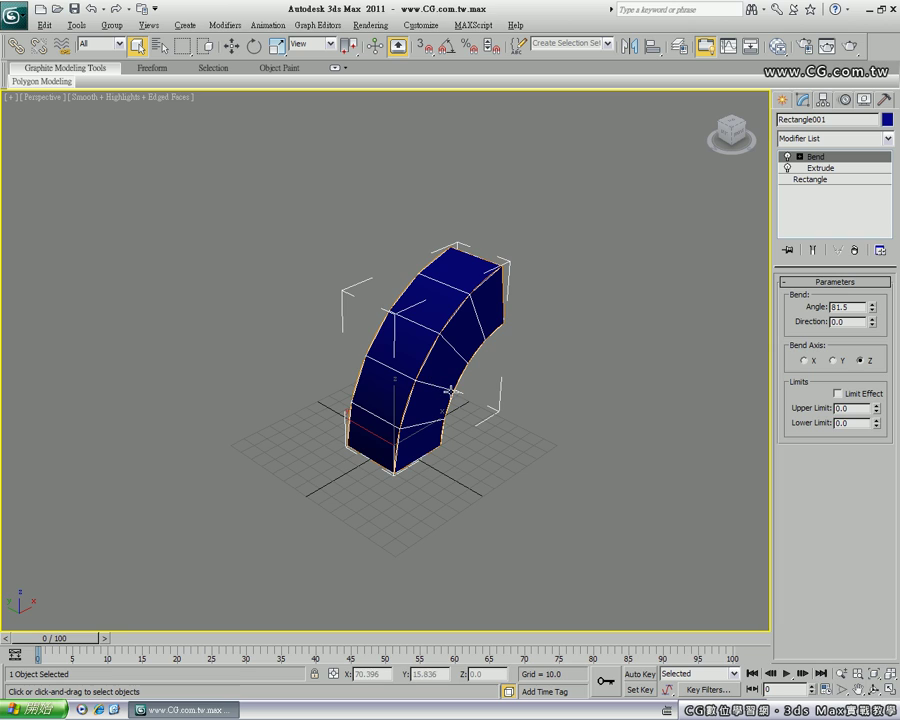
{"action": "left_click", "coordinate": [819, 168]}
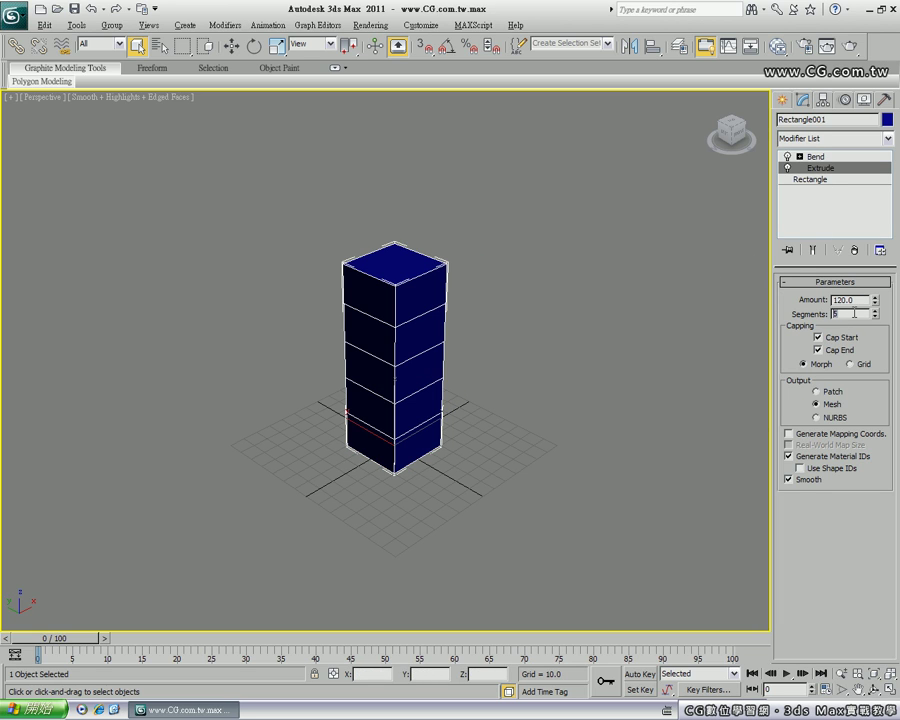
{"action": "type", "text": "0"}
{"action": "key", "text": "Return"}
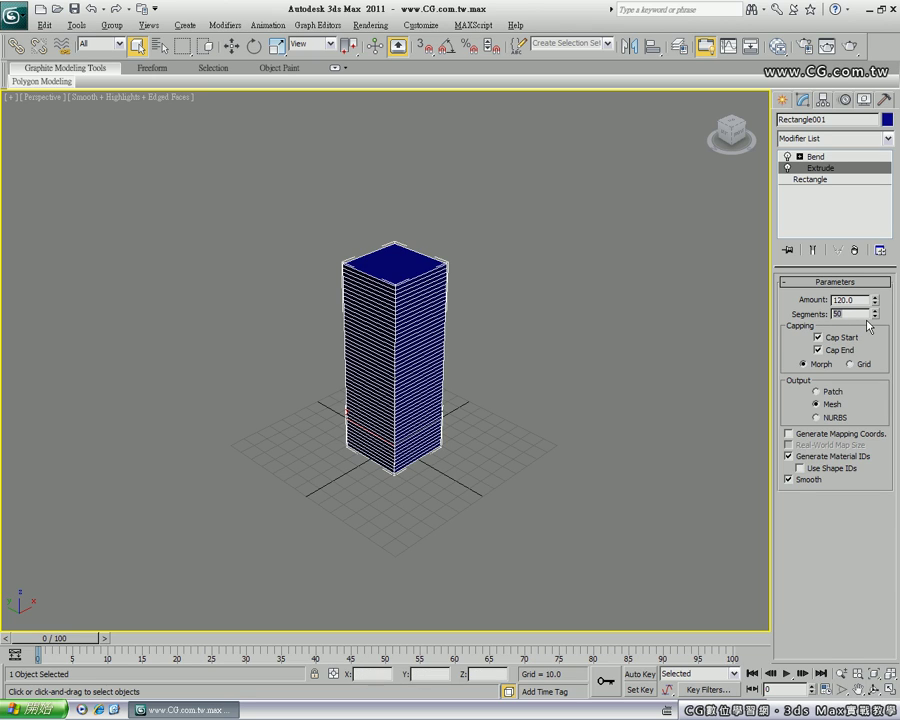
{"action": "type", "text": "10"}
{"action": "key", "text": "Return"}
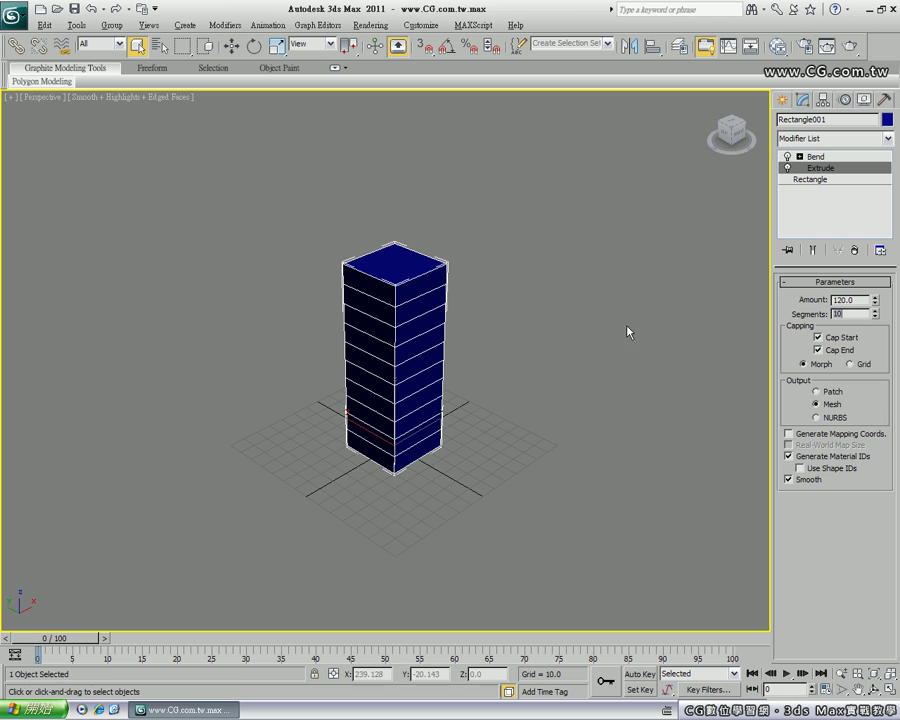
{"action": "left_click", "coordinate": [815, 156]}
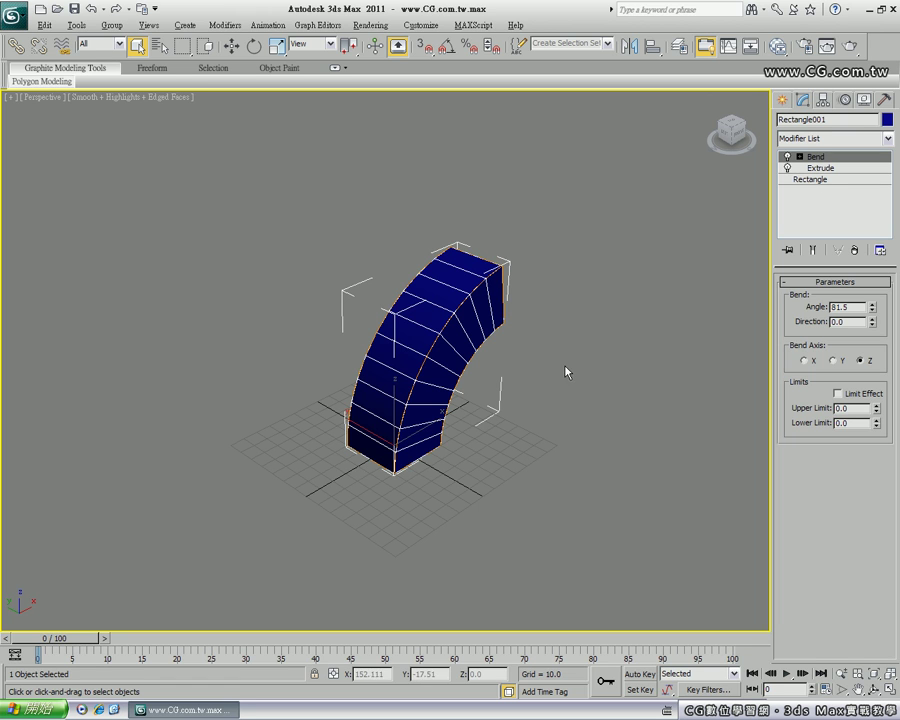
Orbit around the bent box and select the base Rectangle in the modifier stack
{"action": "mouse_move", "coordinate": [584, 333]}
{"action": "middle_mouse_down", "text": "alt"}
{"action": "mouse_move", "coordinate": [478, 350]}
{"action": "mouse_move", "coordinate": [466, 330]}
{"action": "mouse_move", "coordinate": [396, 336]}
{"action": "mouse_move", "coordinate": [206, 243]}
{"action": "middle_mouse_up", "text": "alt"}
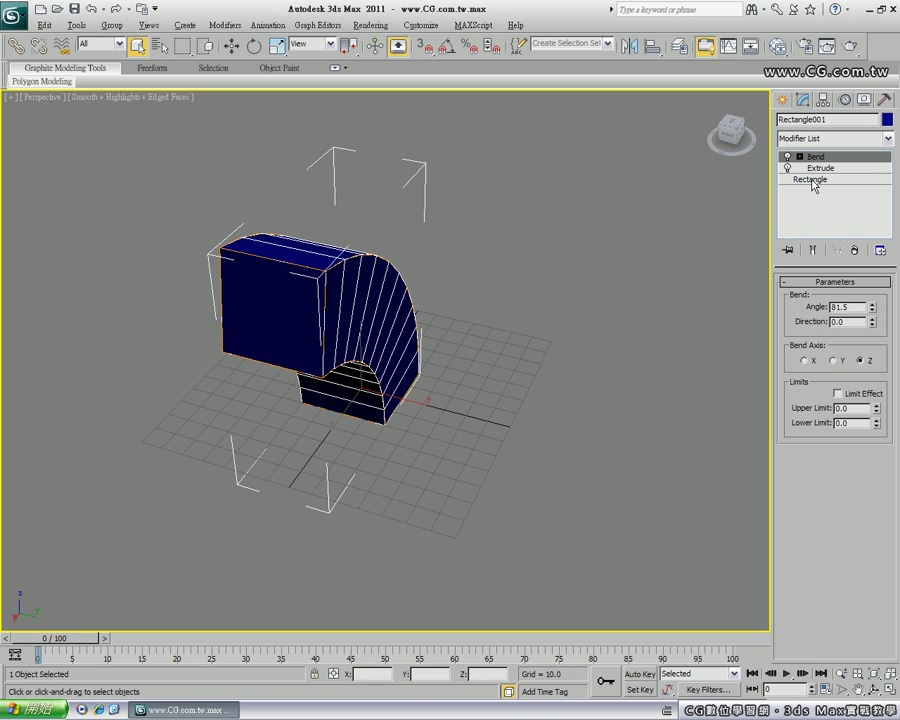
{"action": "left_click", "coordinate": [812, 181]}
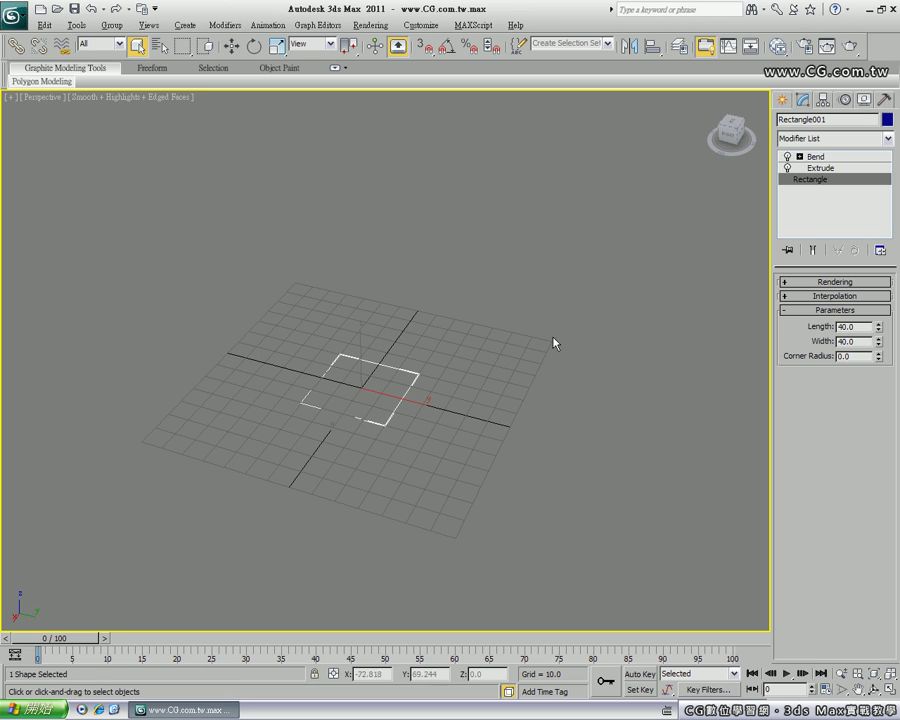
Set the rectangle's Length and Width to 30
{"action": "left_click_drag", "start_coordinate": [859, 325], "coordinate": [811, 325]}
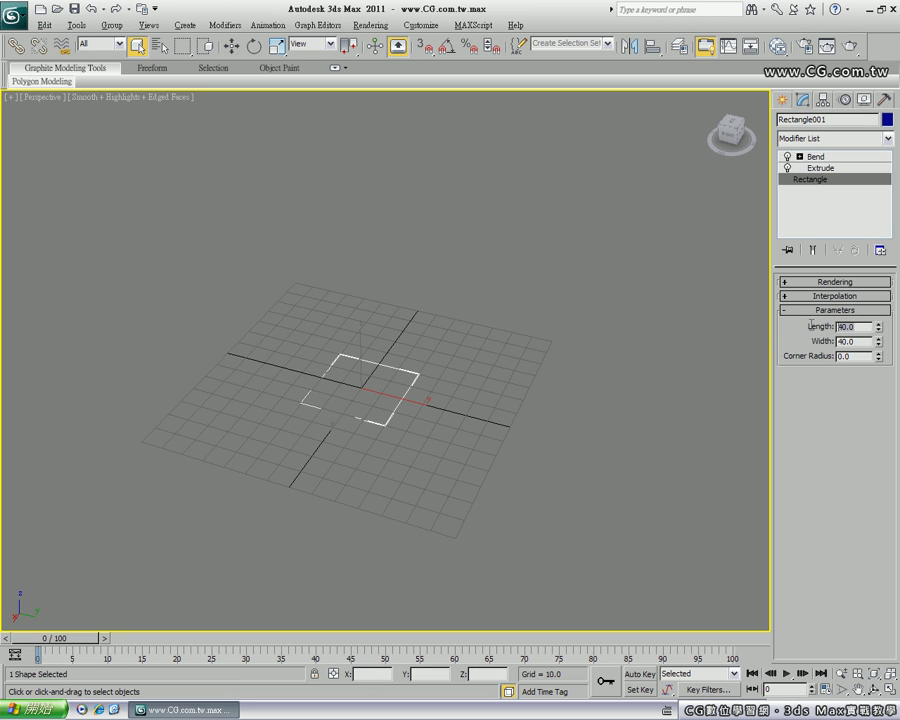
{"action": "type", "text": "30"}
{"action": "double_click", "coordinate": [859, 342]}
{"action": "type", "text": "30"}
{"action": "key", "text": "Return"}
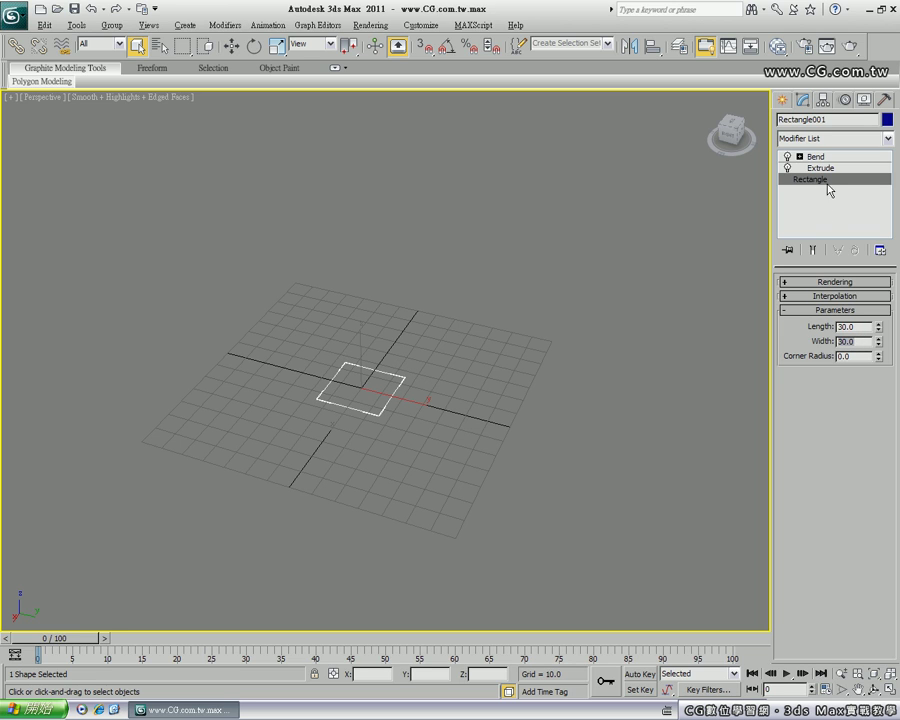
Inspect the bent result, then turn on Show End Result for the base rectangle
{"action": "left_click", "coordinate": [822, 158]}
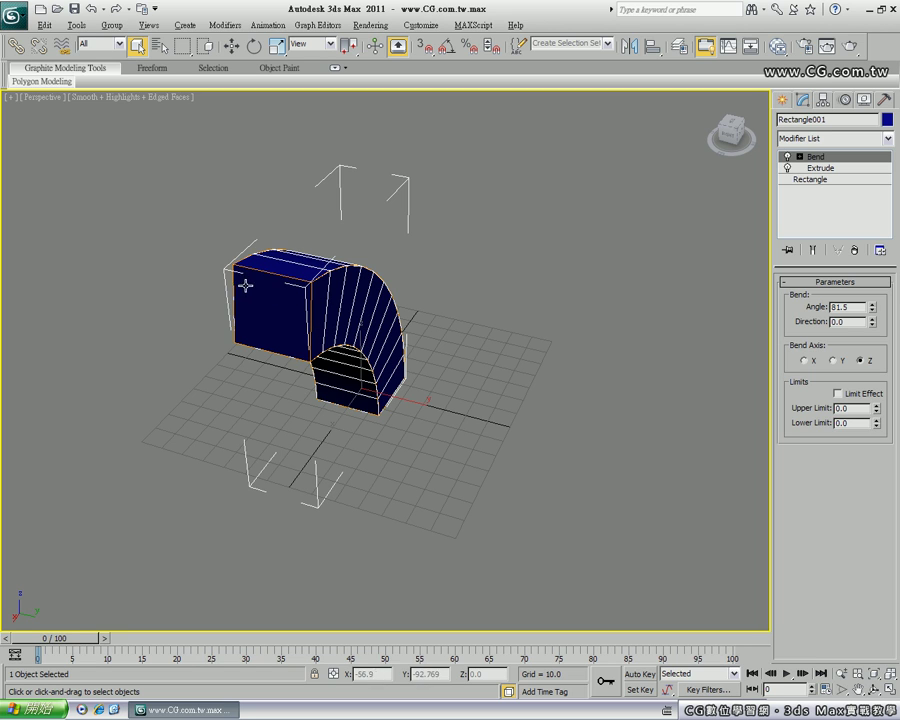
{"action": "middle_click_drag", "start_coordinate": [327, 368], "coordinate": [215, 330], "text": "alt"}
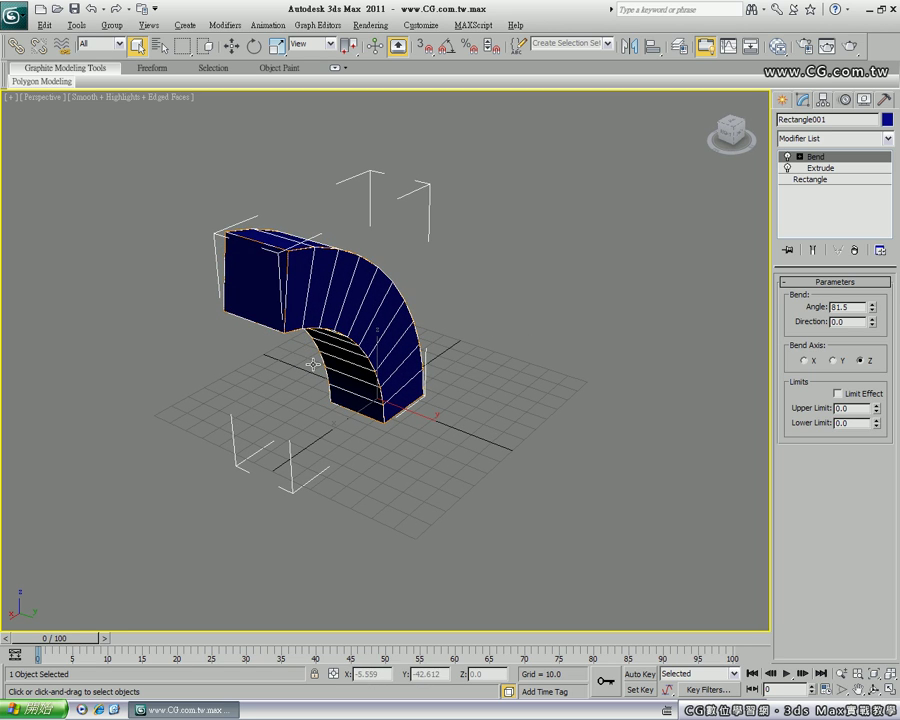
{"action": "left_click", "coordinate": [810, 180]}
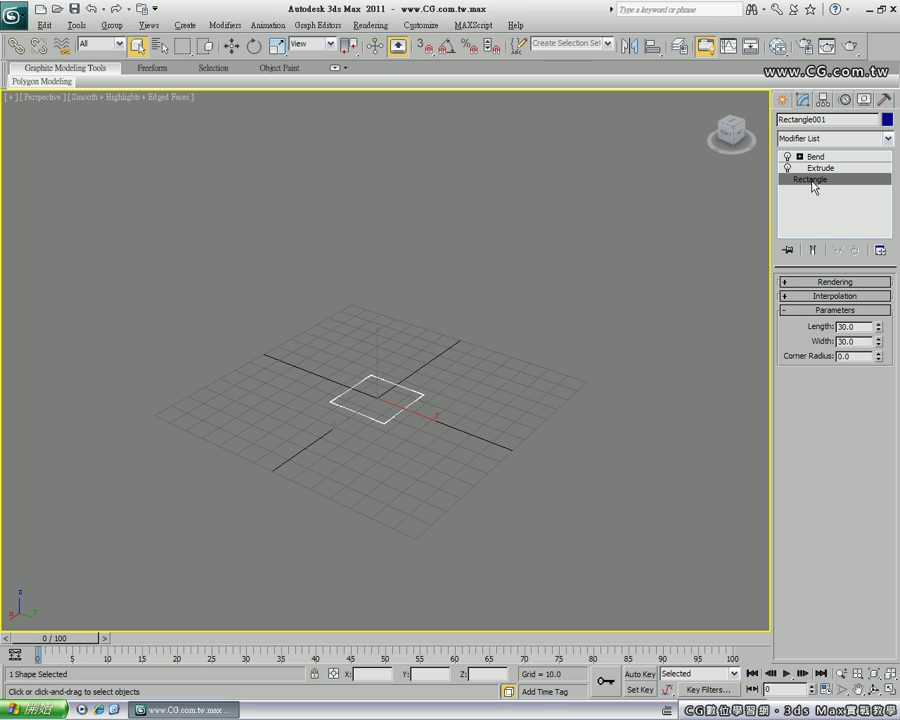
{"action": "left_click", "coordinate": [814, 252]}
{"action": "type", "text": "20"}
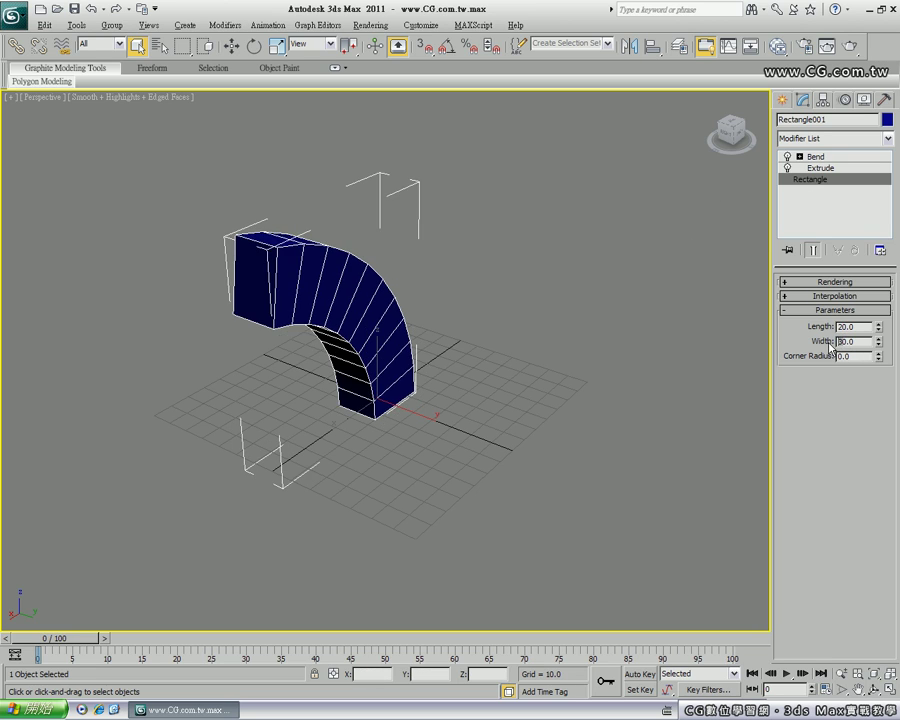
Try a Width of 20, then restore the rectangle to 30 × 30
{"action": "double_click", "coordinate": [847, 341]}
{"action": "type", "text": "20"}
{"action": "key", "text": "Return"}
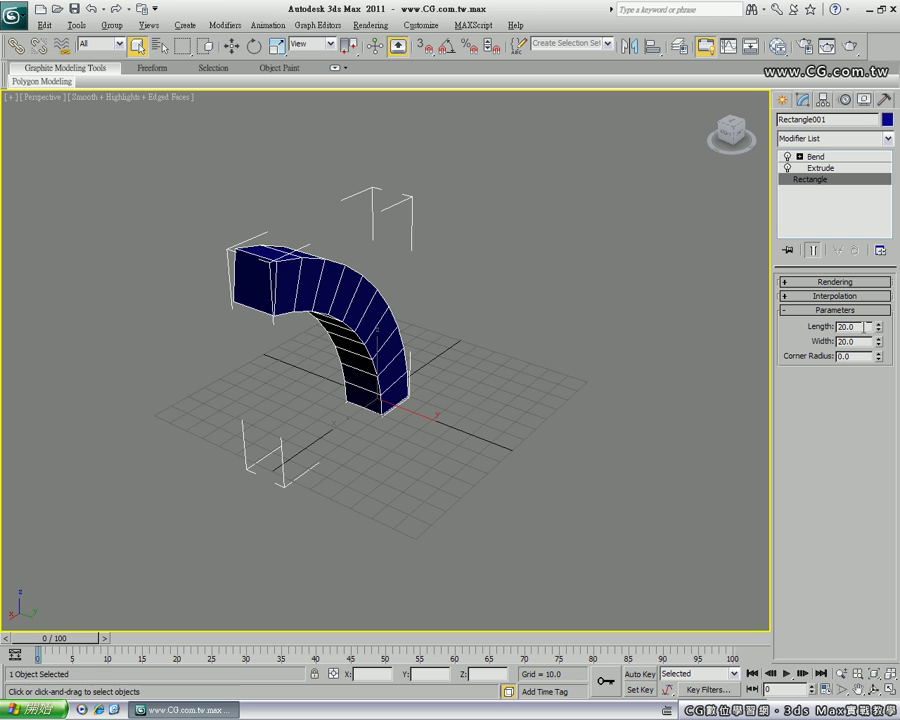
{"action": "double_click", "coordinate": [848, 326]}
{"action": "type", "text": "30"}
{"action": "key", "text": "Tab"}
{"action": "type", "text": "30"}
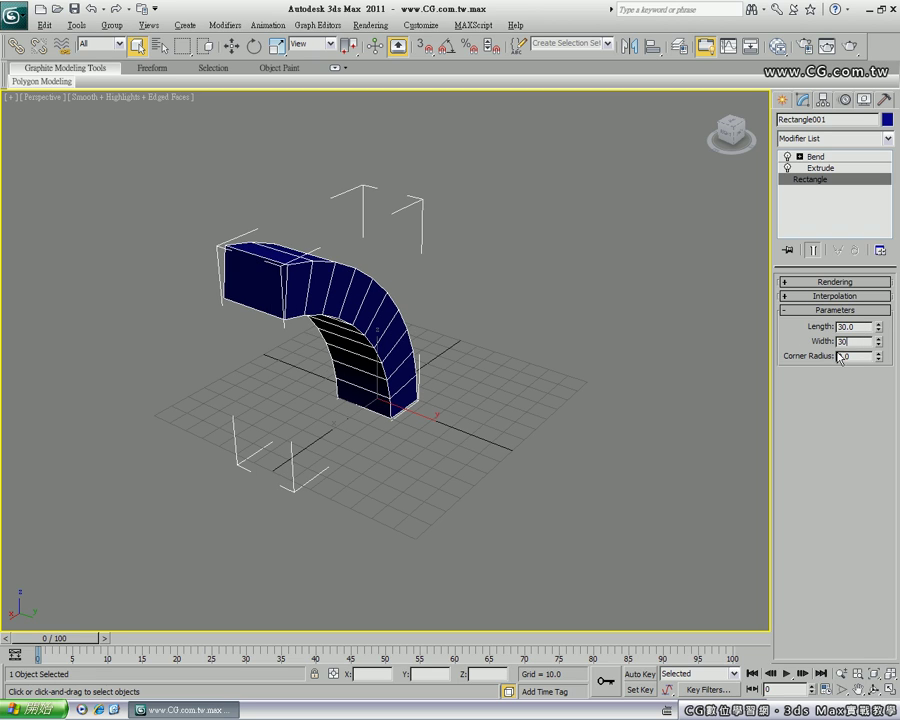
{"action": "key", "text": "Return"}
{"action": "left_click", "coordinate": [838, 369]}
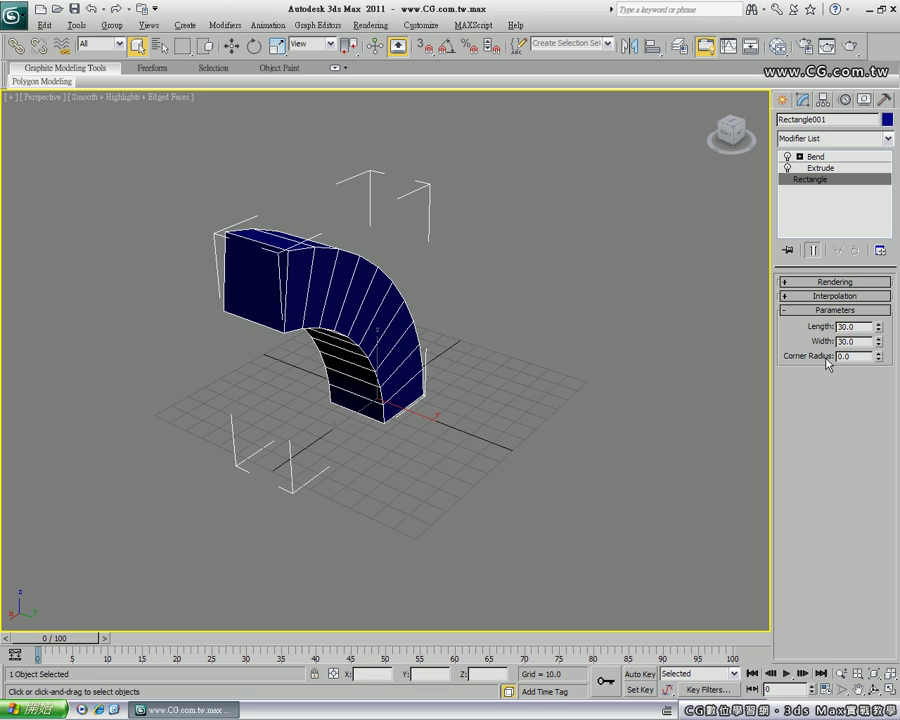
Round the rectangle's corners with a Corner Radius of 5
{"action": "double_click", "coordinate": [850, 356]}
{"action": "type", "text": "5"}
{"action": "key", "text": "Return"}
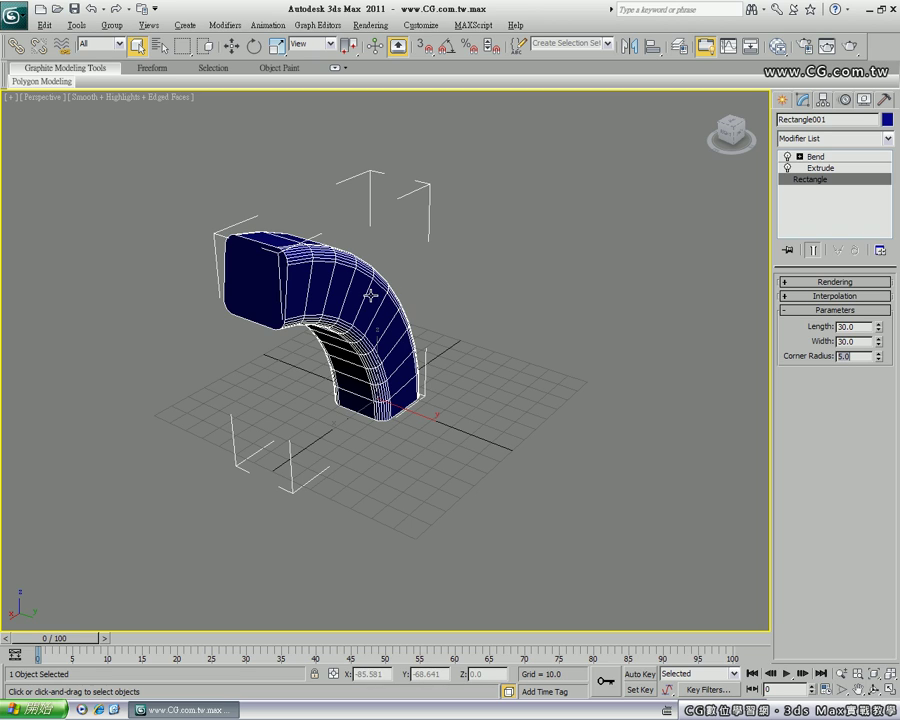
Toggle the Bend modifier off and on to compare, then remove it from the stack
{"action": "left_click", "coordinate": [823, 168]}
{"action": "left_click", "coordinate": [827, 158]}
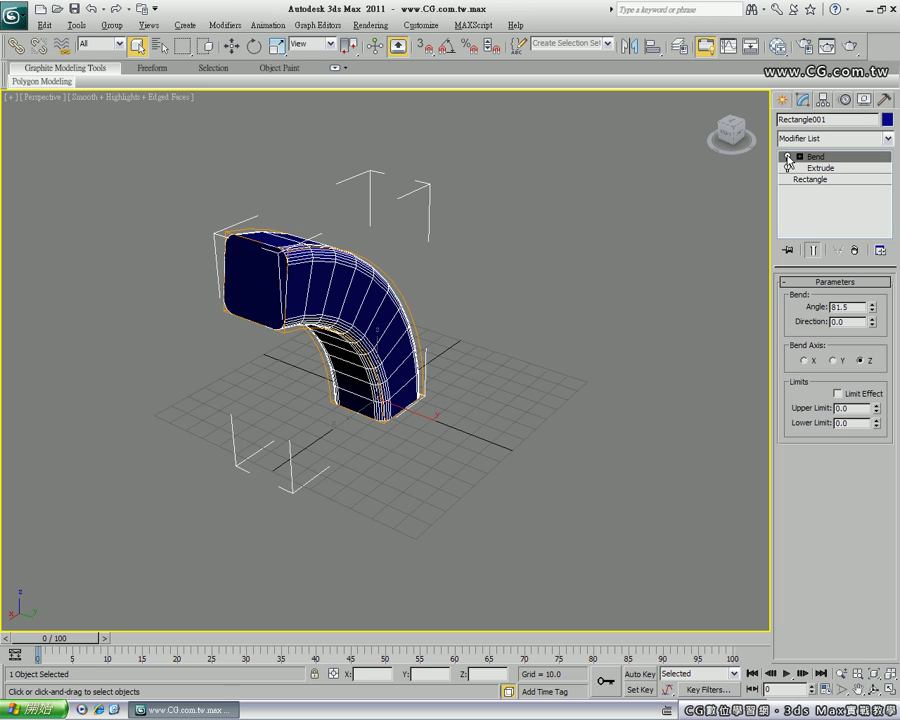
{"action": "left_click", "coordinate": [787, 157]}
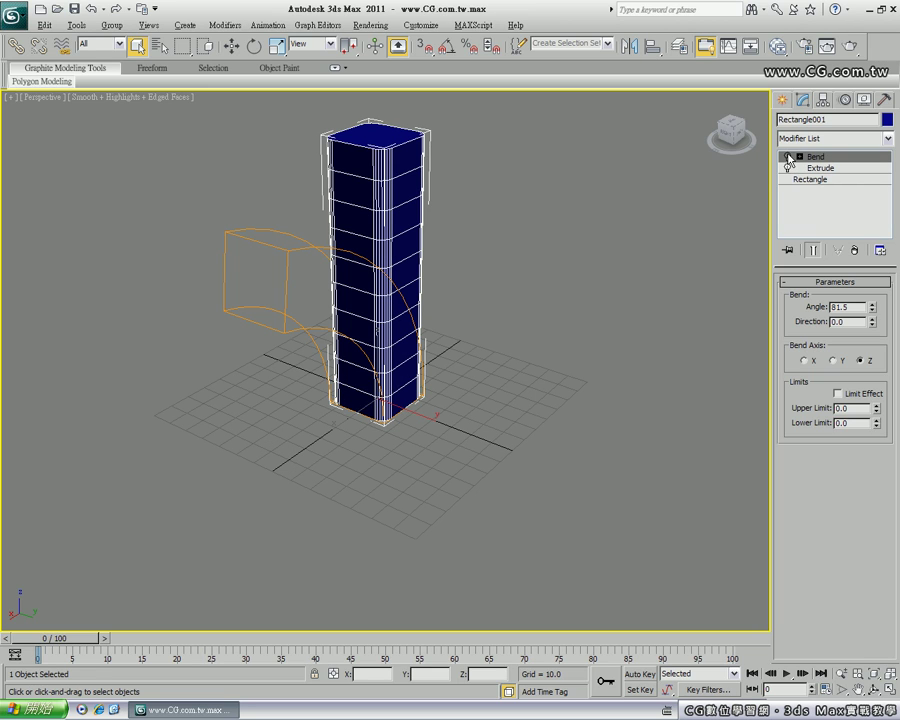
{"action": "left_click", "coordinate": [788, 157]}
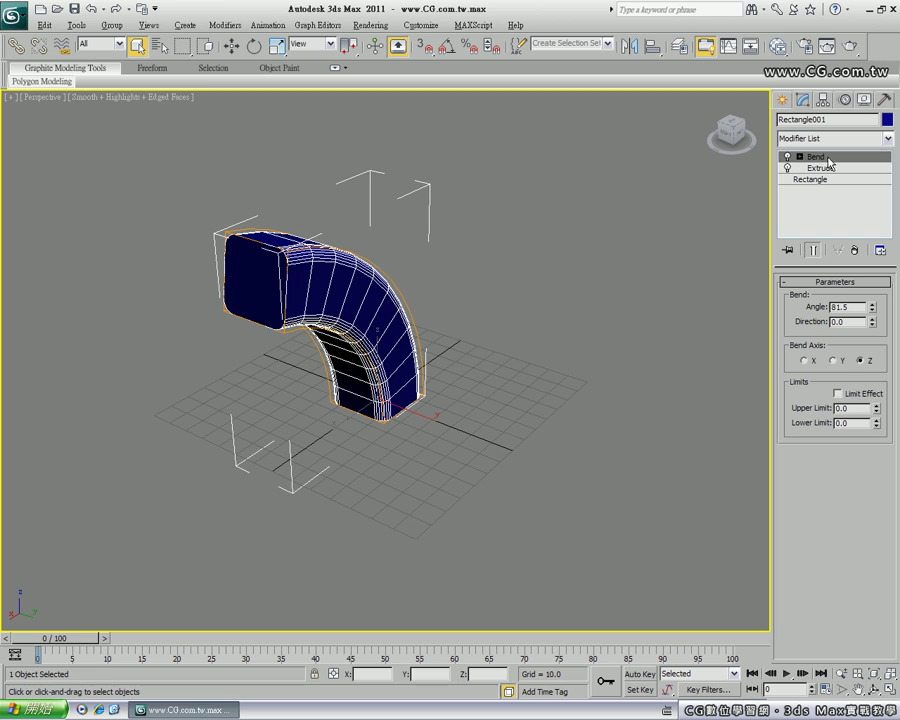
{"action": "left_click", "coordinate": [855, 251]}
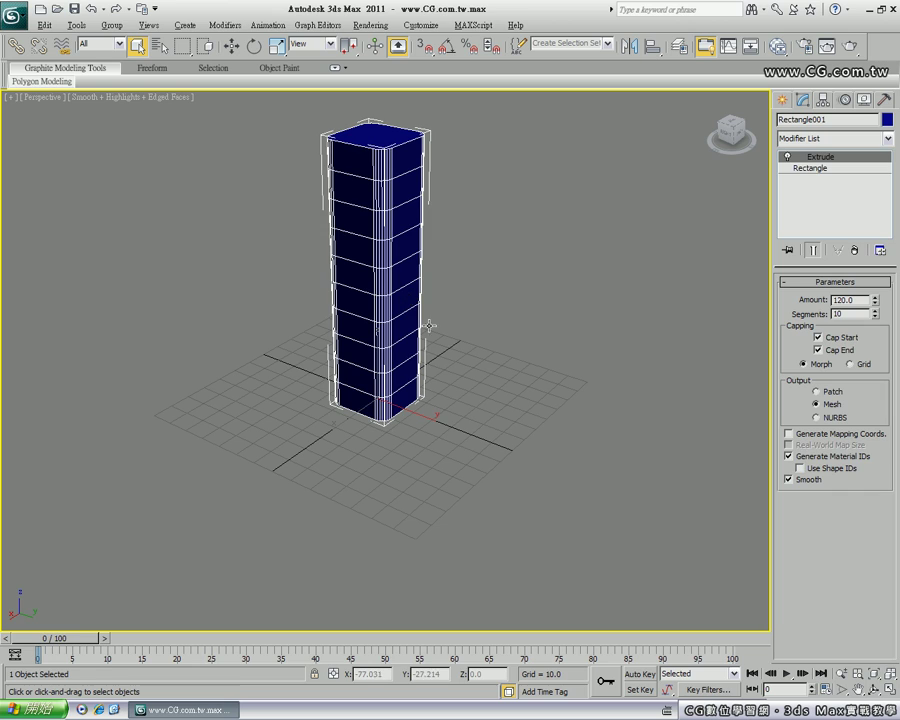
Delete the column and place a Text shape reading 'ABC' on the grid
{"action": "key", "text": "Delete"}
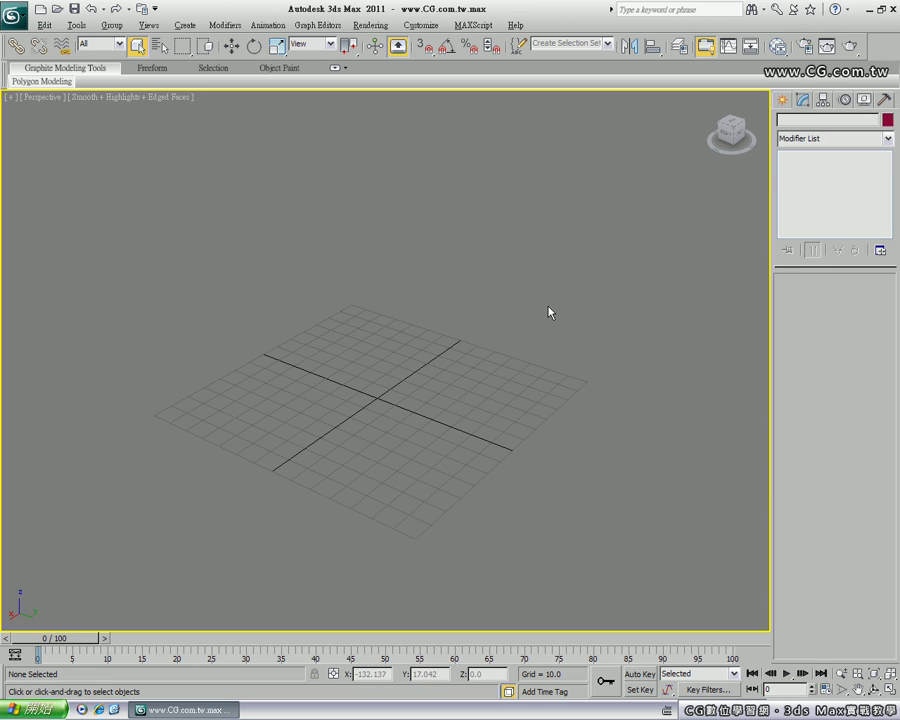
{"action": "left_click", "coordinate": [782, 99]}
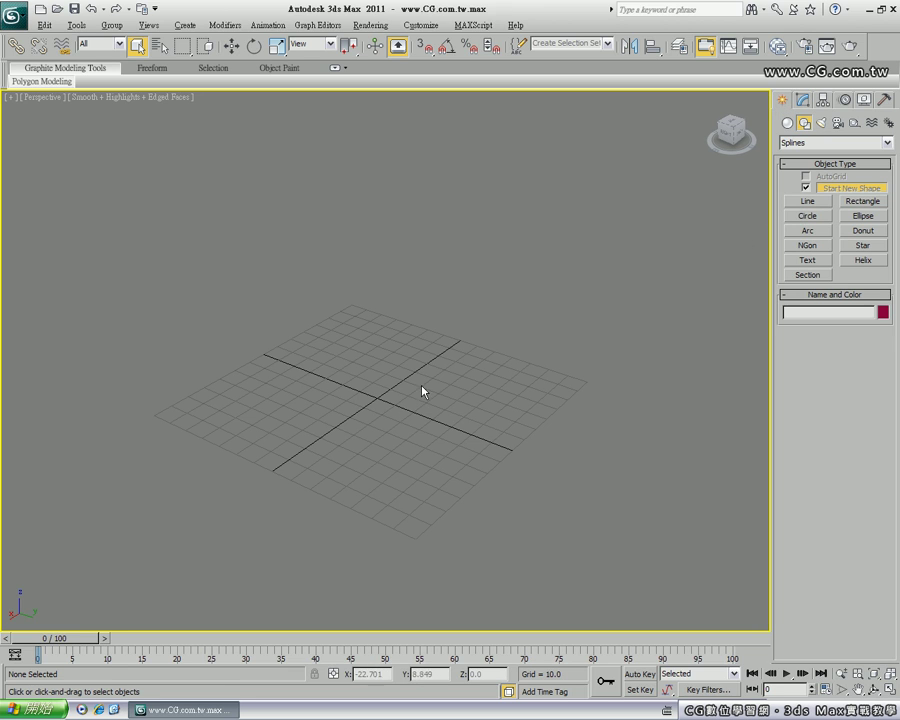
{"action": "left_click", "coordinate": [808, 261]}
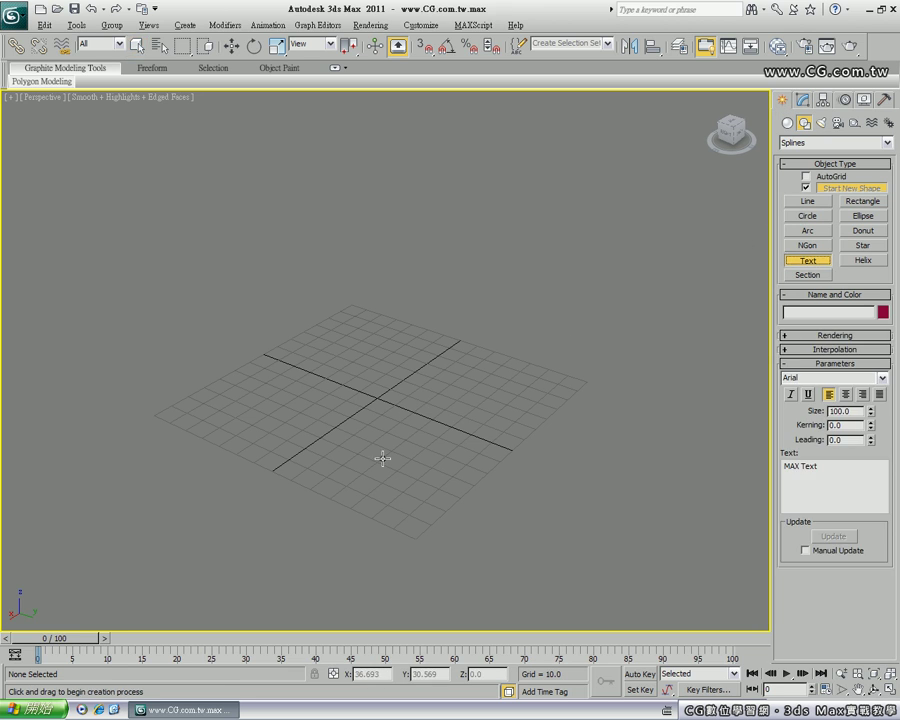
{"action": "left_click", "coordinate": [374, 442]}
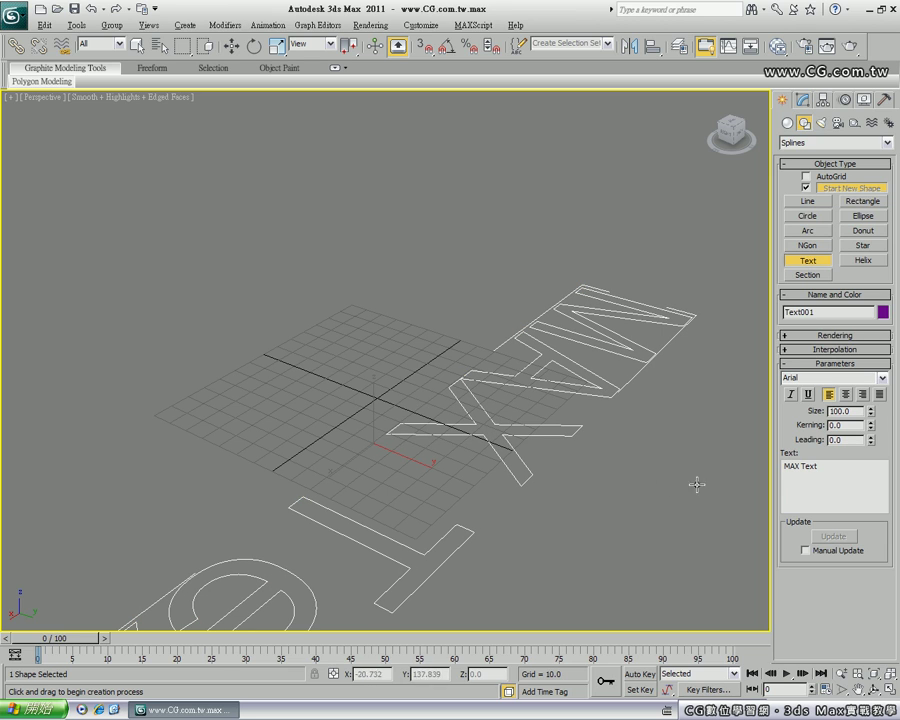
{"action": "left_click", "coordinate": [830, 474]}
{"action": "key", "text": "ctrl+a"}
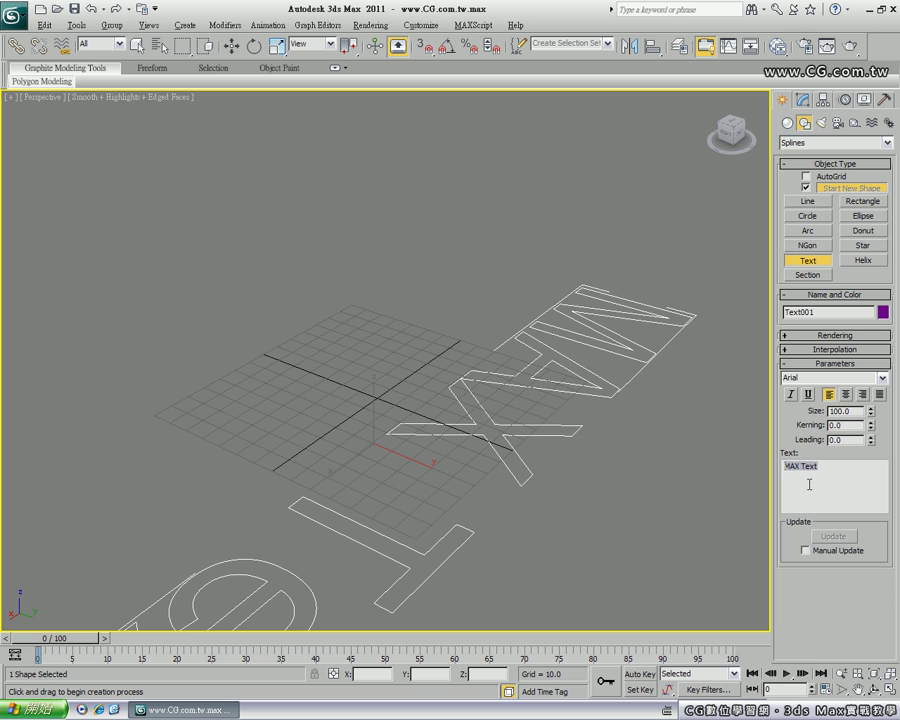
{"action": "type", "text": "ABC"}
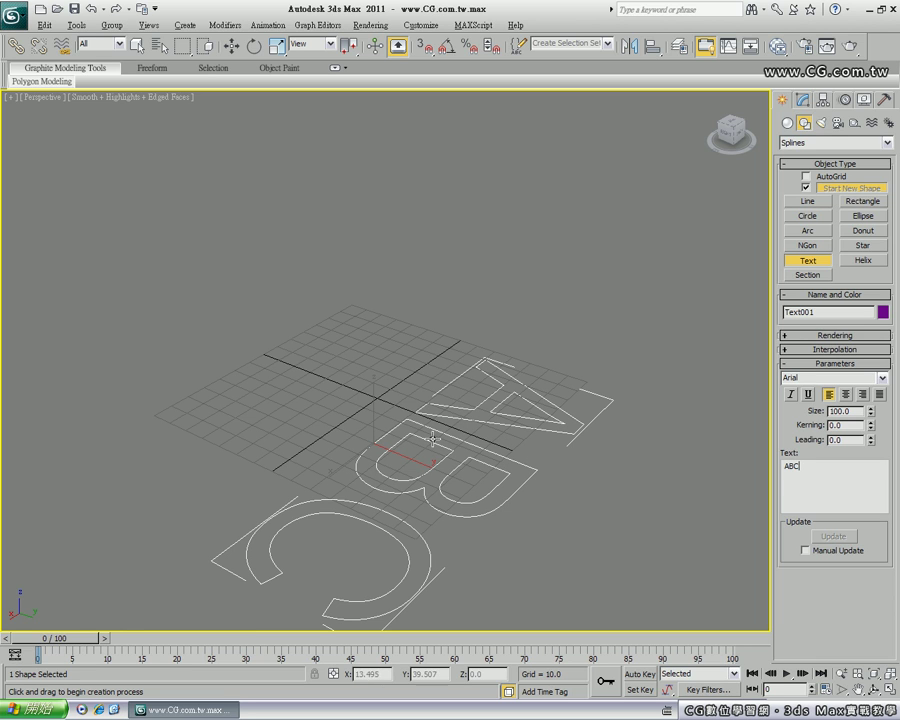
{"action": "left_click", "coordinate": [231, 47]}
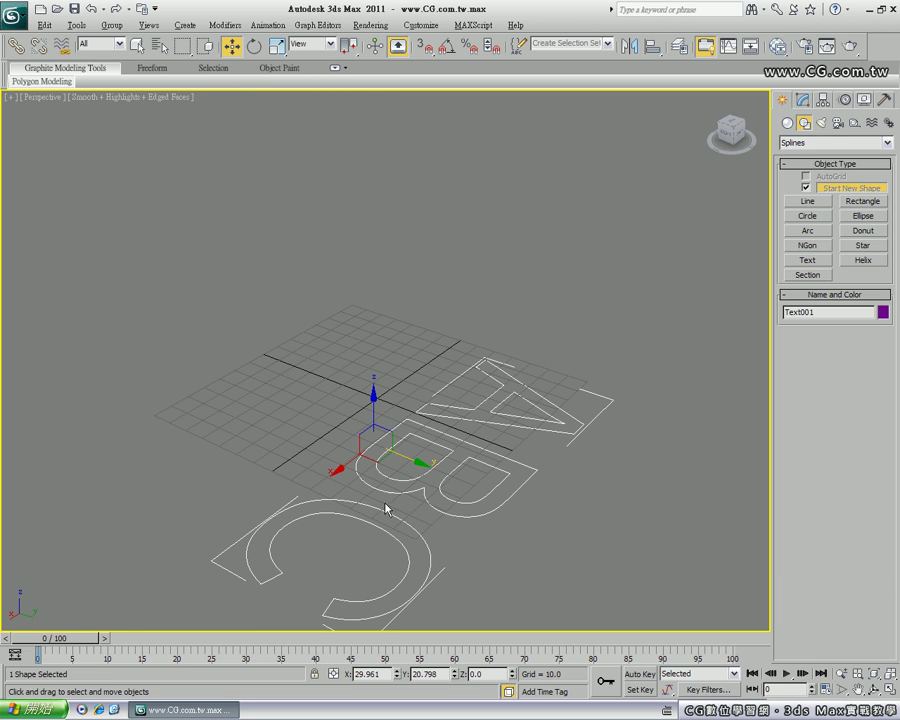
{"action": "mouse_move", "coordinate": [268, 482]}
{"action": "middle_mouse_down", "text": "alt"}
{"action": "mouse_move", "coordinate": [419, 468]}
{"action": "mouse_move", "coordinate": [506, 479]}
{"action": "middle_mouse_up", "text": "alt"}
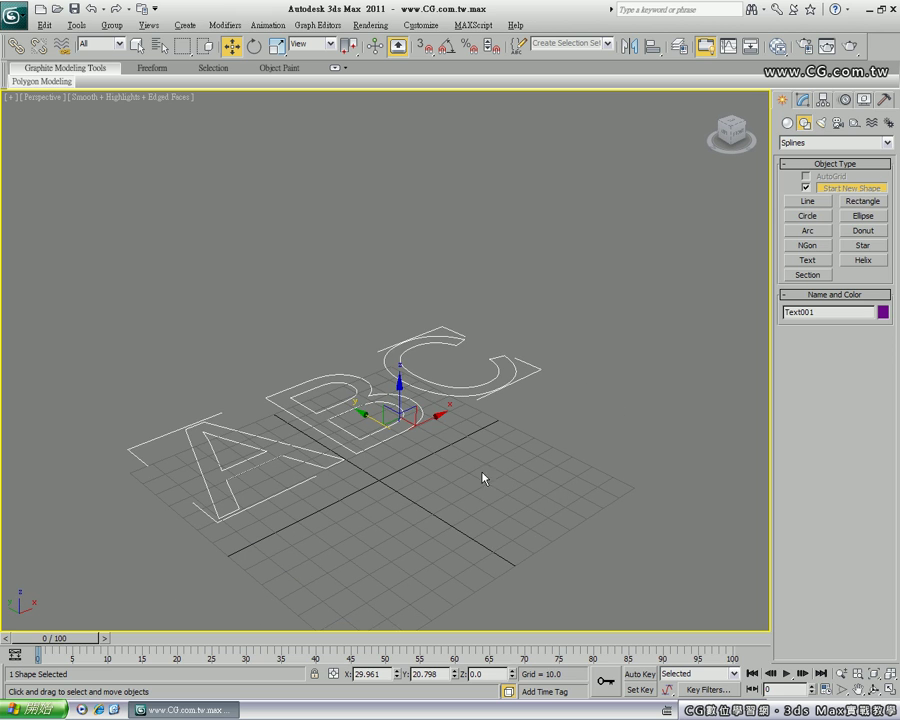
Move the ABC text along X and Y toward the grid centre
{"action": "left_click", "coordinate": [272, 299]}
{"action": "left_click", "coordinate": [356, 403]}
{"action": "mouse_move", "coordinate": [418, 416]}
{"action": "left_mouse_down"}
{"action": "mouse_move", "coordinate": [342, 430]}
{"action": "mouse_move", "coordinate": [379, 487]}
{"action": "left_mouse_up"}
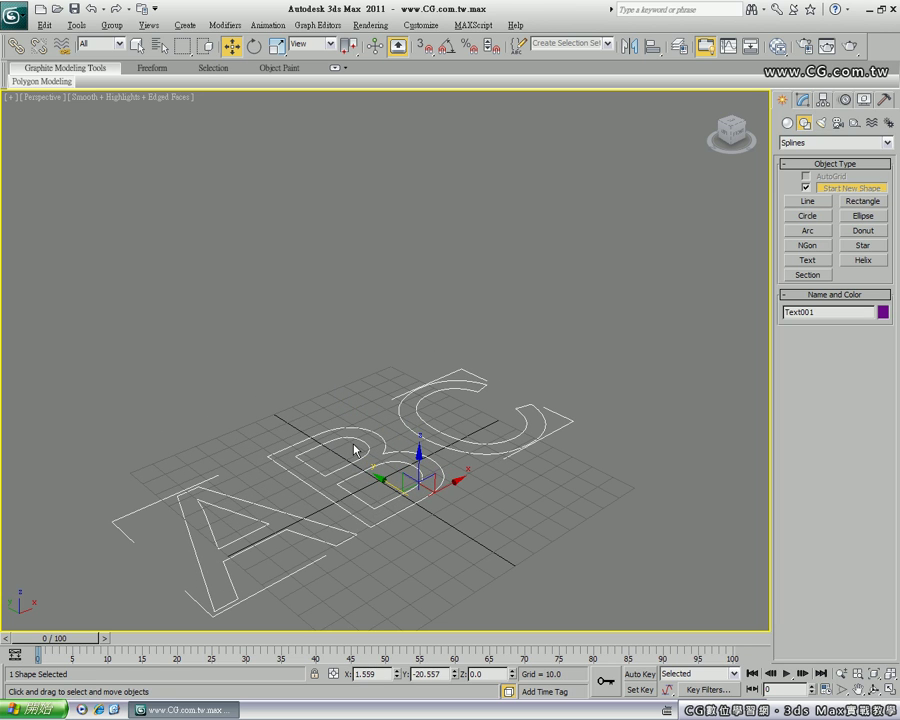
{"action": "mouse_move", "coordinate": [354, 450]}
{"action": "middle_mouse_down", "text": "alt"}
{"action": "mouse_move", "coordinate": [370, 424]}
{"action": "mouse_move", "coordinate": [366, 392]}
{"action": "mouse_move", "coordinate": [352, 416]}
{"action": "mouse_move", "coordinate": [359, 410]}
{"action": "middle_mouse_up", "text": "alt"}
{"action": "mouse_move", "coordinate": [359, 410]}
{"action": "left_mouse_down"}
{"action": "mouse_move", "coordinate": [362, 398]}
{"action": "mouse_move", "coordinate": [390, 384]}
{"action": "mouse_move", "coordinate": [376, 374]}
{"action": "left_mouse_up"}
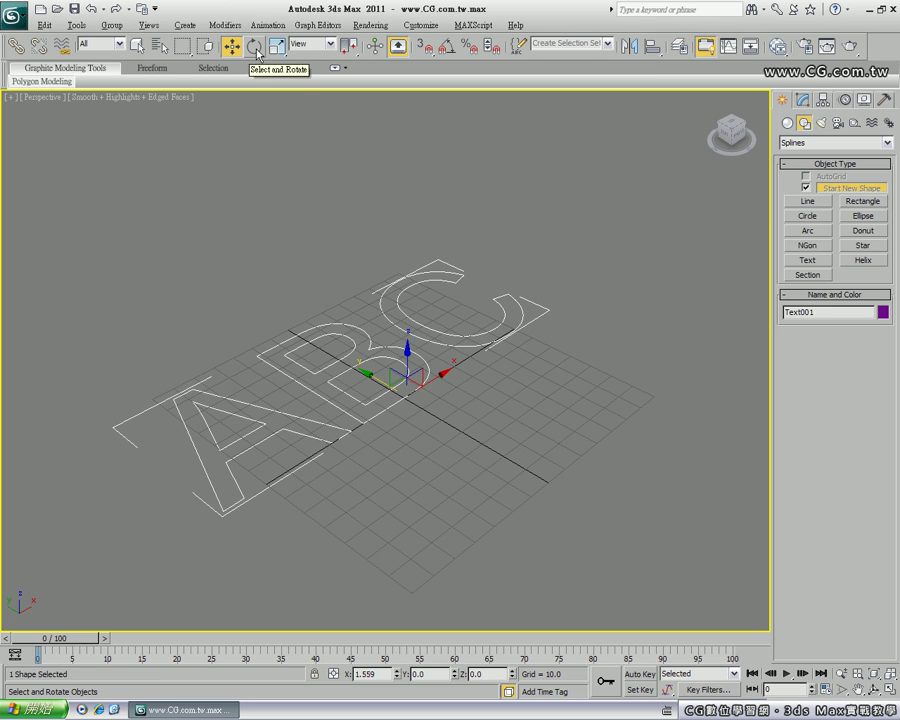
Rotate the ABC text about 90.8° around X so it stands upright
{"action": "left_click", "coordinate": [255, 46]}
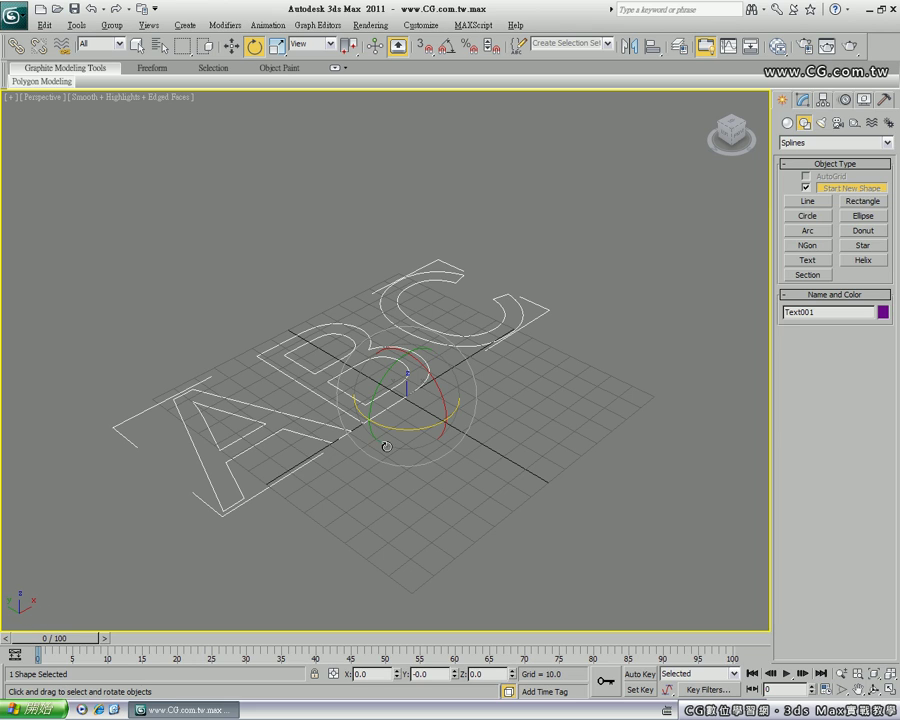
{"action": "mouse_move", "coordinate": [426, 372]}
{"action": "left_mouse_down"}
{"action": "mouse_move", "coordinate": [473, 505]}
{"action": "mouse_move", "coordinate": [473, 497]}
{"action": "left_mouse_up"}
{"action": "left_click_drag", "start_coordinate": [474, 500], "coordinate": [470, 502]}
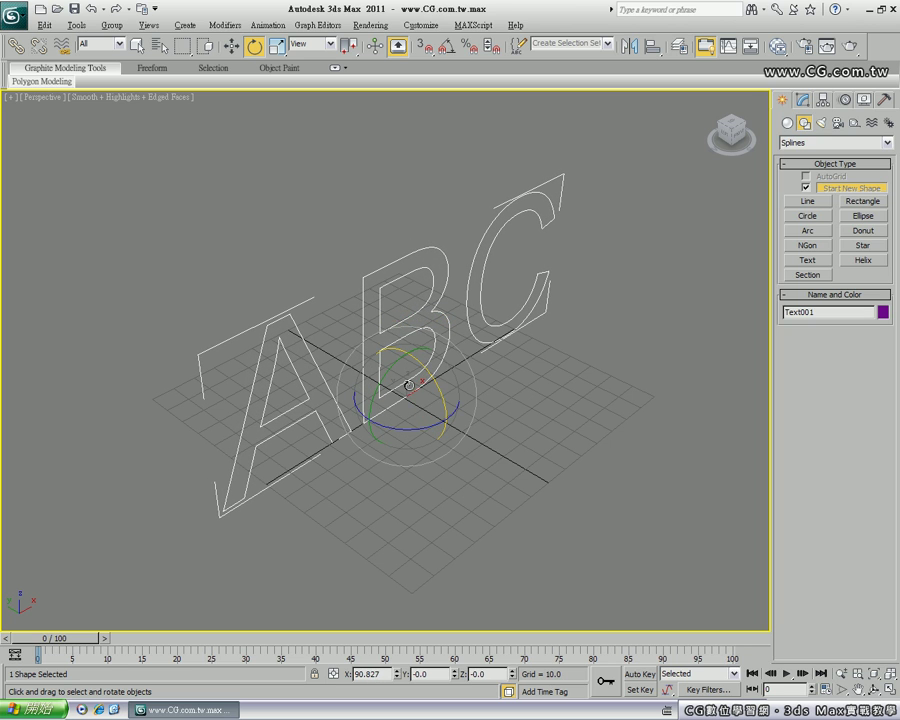
Undo the rotation, enable Angle Snap, and rotate the text exactly 90° around X
{"action": "left_click", "coordinate": [90, 9]}
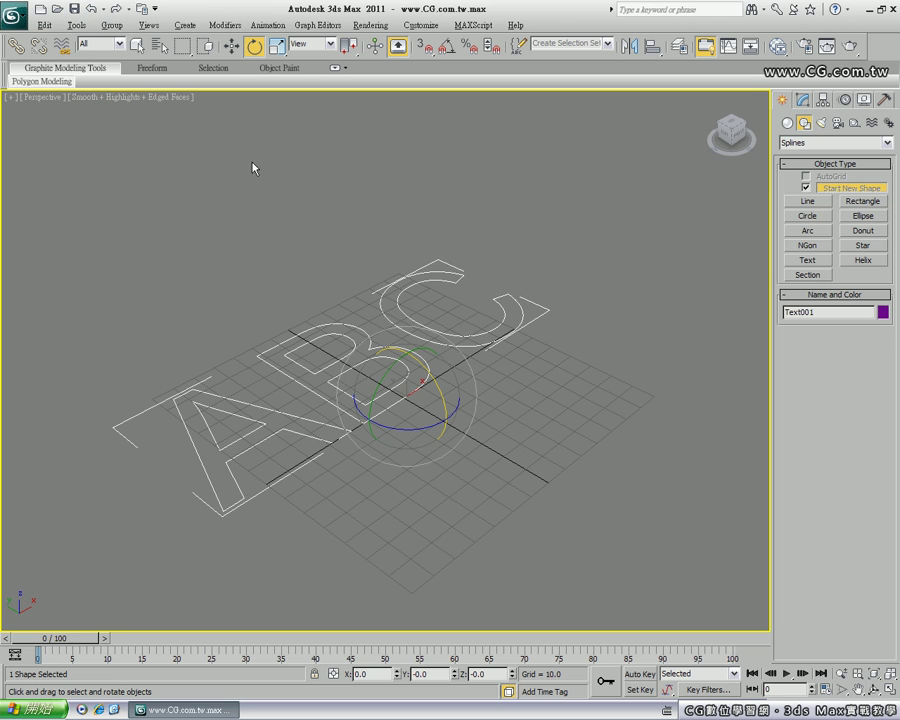
{"action": "left_click", "coordinate": [447, 47]}
{"action": "left_click", "coordinate": [447, 47]}
{"action": "mouse_move", "coordinate": [432, 371]}
{"action": "left_mouse_down"}
{"action": "mouse_move", "coordinate": [393, 337]}
{"action": "mouse_move", "coordinate": [431, 368]}
{"action": "mouse_move", "coordinate": [412, 362]}
{"action": "mouse_move", "coordinate": [406, 332]}
{"action": "mouse_move", "coordinate": [380, 298]}
{"action": "mouse_move", "coordinate": [421, 360]}
{"action": "mouse_move", "coordinate": [428, 447]}
{"action": "left_mouse_up"}
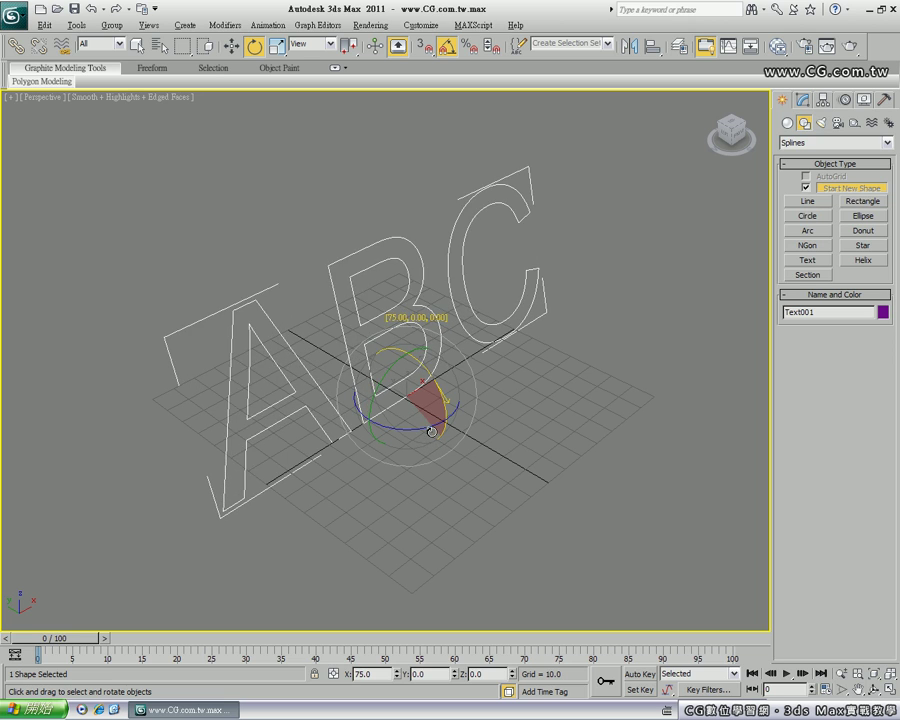
{"action": "left_click_drag", "start_coordinate": [428, 448], "coordinate": [432, 444]}
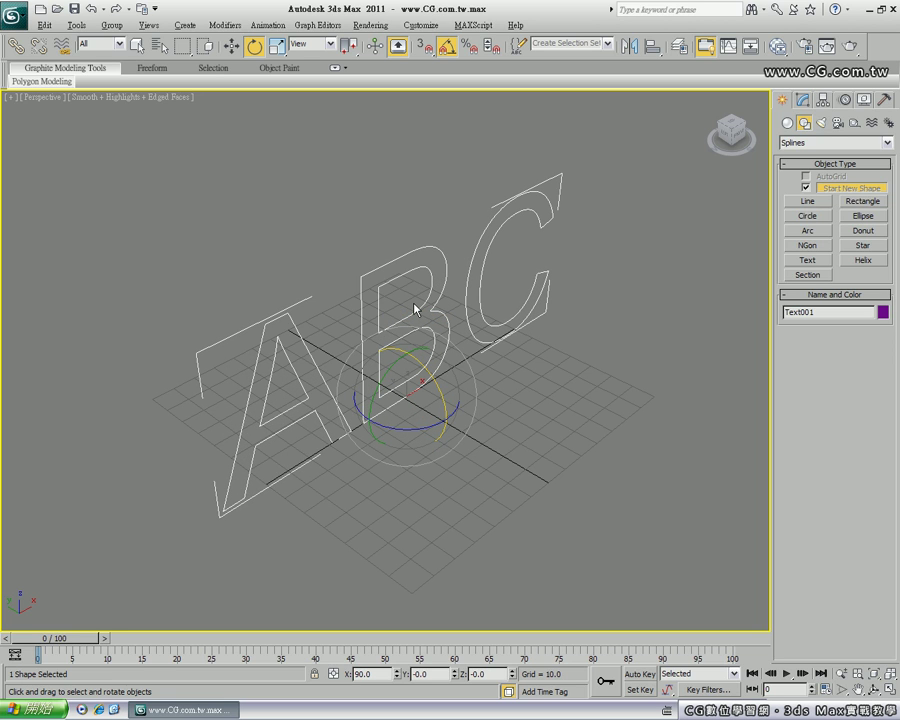
Change the Angle snap value to 10 degrees in Grid and Snap Settings, then close it
{"action": "right_click", "coordinate": [446, 51]}
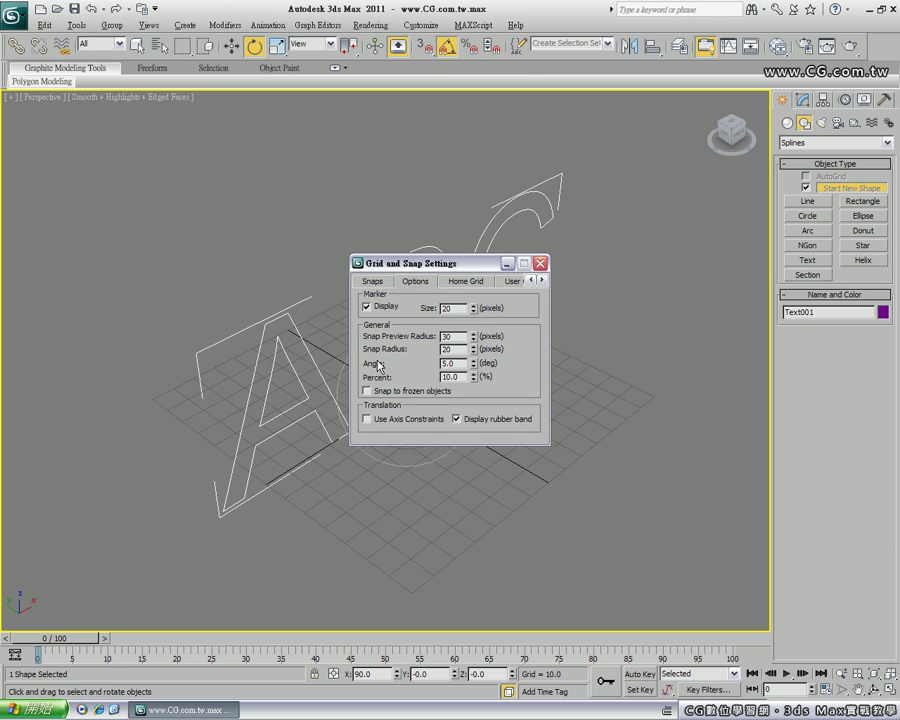
{"action": "double_click", "coordinate": [459, 364]}
{"action": "type", "text": "10"}
{"action": "left_click", "coordinate": [540, 264]}
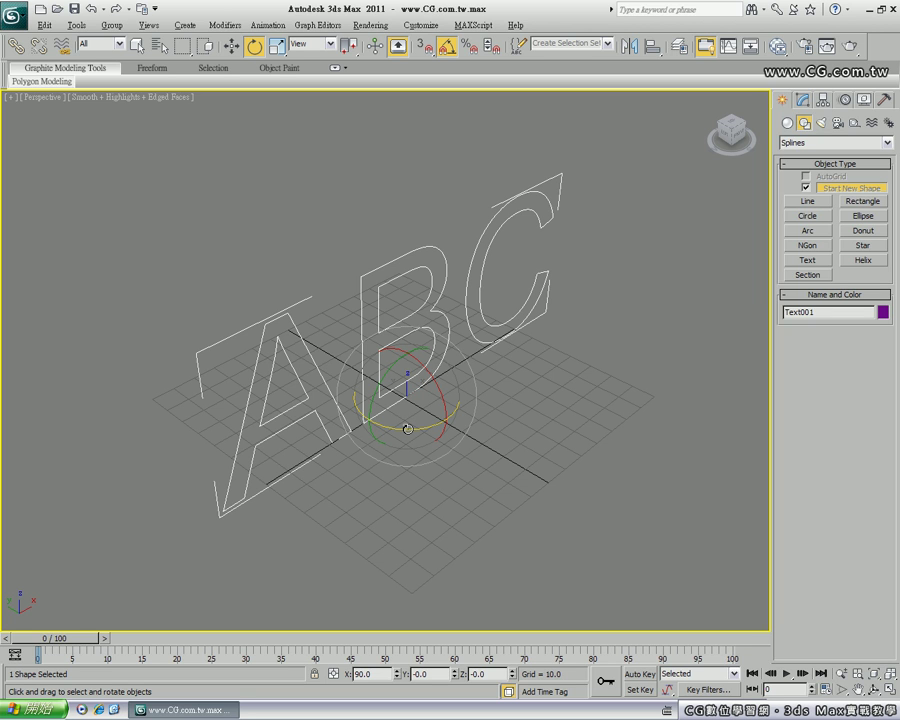
{"action": "mouse_move", "coordinate": [408, 430]}
{"action": "left_mouse_down"}
{"action": "mouse_move", "coordinate": [424, 321]}
{"action": "mouse_move", "coordinate": [400, 368]}
{"action": "mouse_move", "coordinate": [364, 368]}
{"action": "mouse_move", "coordinate": [386, 316]}
{"action": "mouse_move", "coordinate": [464, 321]}
{"action": "mouse_move", "coordinate": [385, 356]}
{"action": "mouse_move", "coordinate": [450, 356]}
{"action": "mouse_move", "coordinate": [461, 349]}
{"action": "mouse_move", "coordinate": [396, 352]}
{"action": "mouse_move", "coordinate": [463, 337]}
{"action": "mouse_move", "coordinate": [386, 340]}
{"action": "mouse_move", "coordinate": [368, 352]}
{"action": "left_mouse_up"}
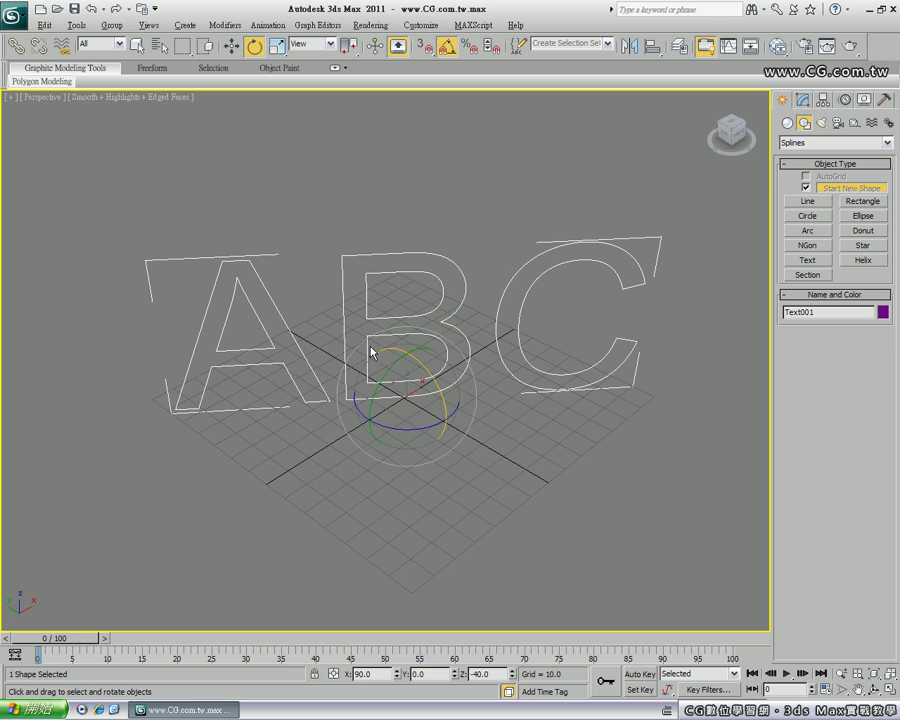
{"action": "left_click", "coordinate": [90, 8]}
{"action": "key", "text": "w"}
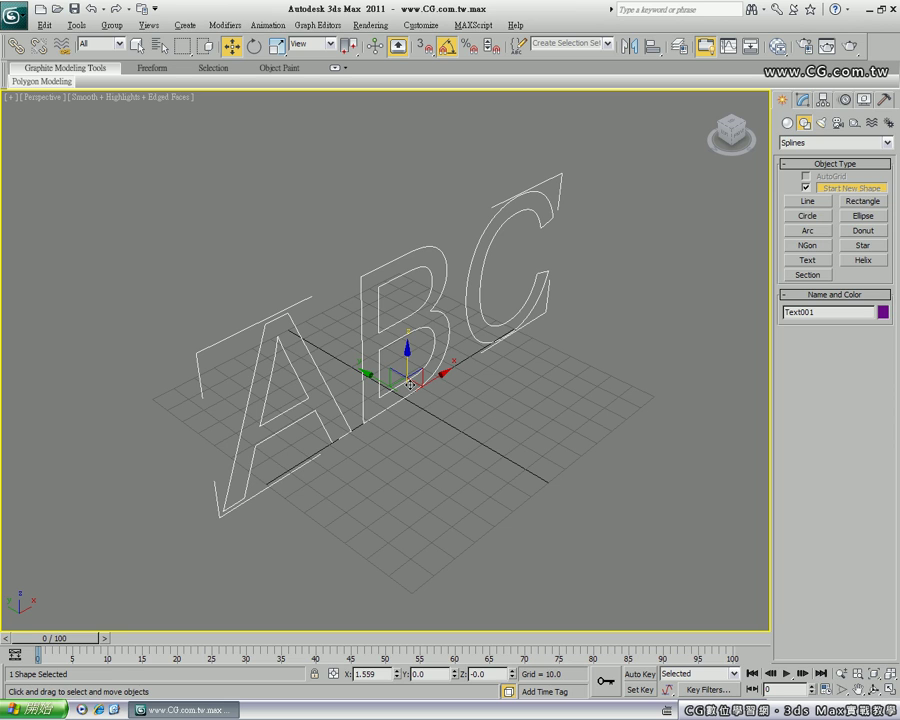
Apply an Extrude modifier to the ABC text from the Modify panel
{"action": "left_click", "coordinate": [805, 101]}
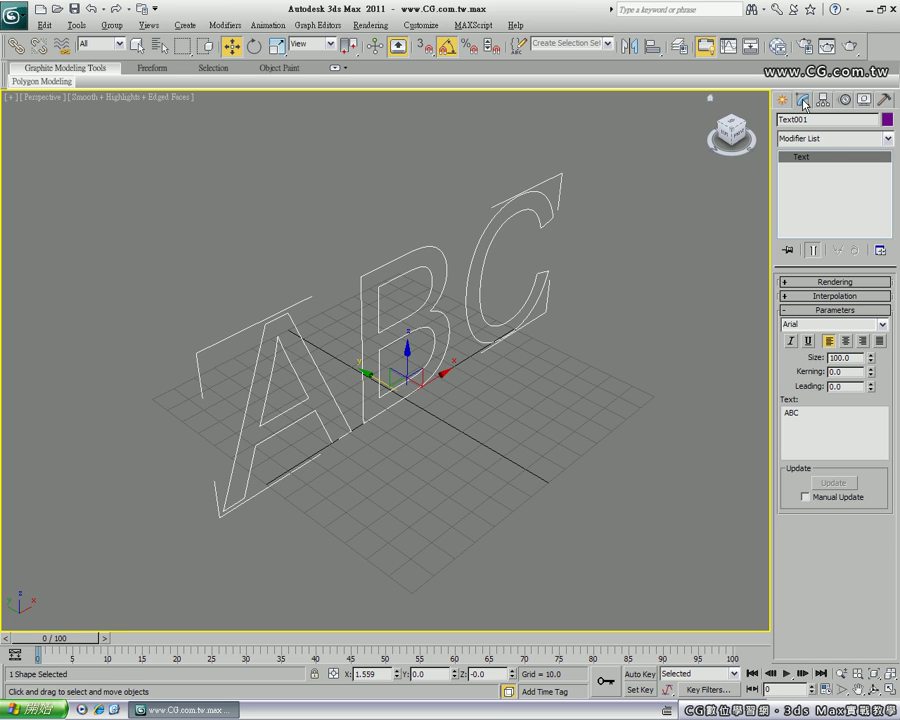
{"action": "left_click", "coordinate": [825, 139]}
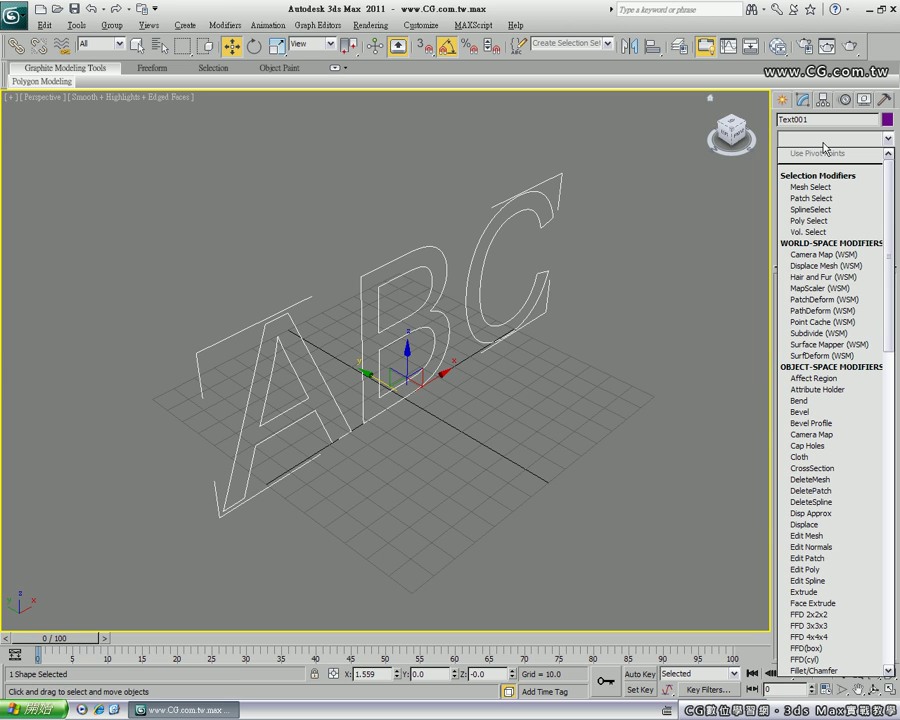
{"action": "key", "text": "e"}
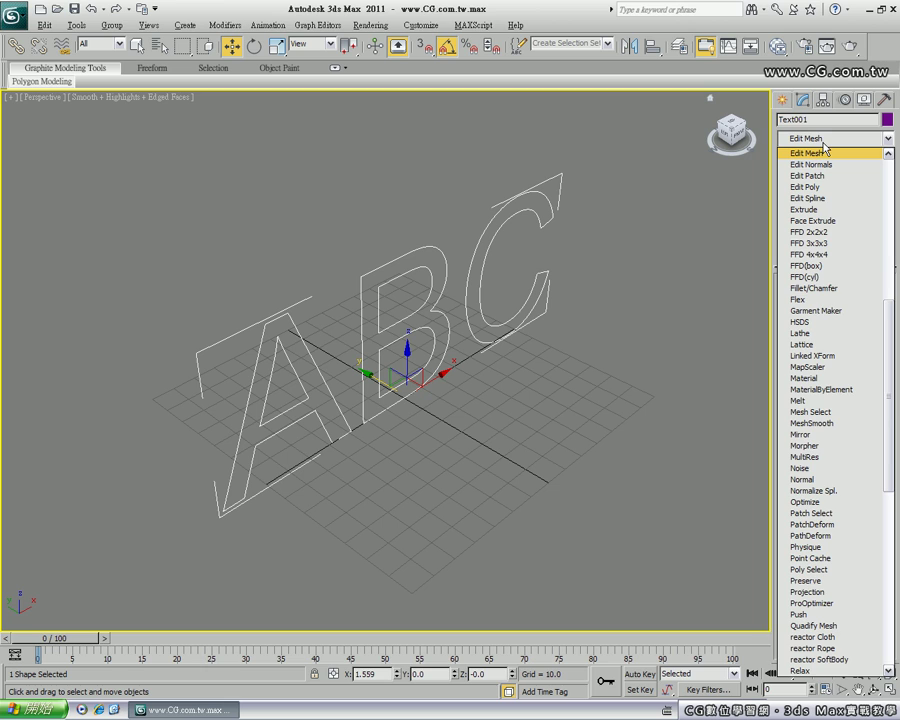
{"action": "key", "text": "e"}
{"action": "key", "text": "e"}
{"action": "key", "text": "e"}
{"action": "key", "text": "e"}
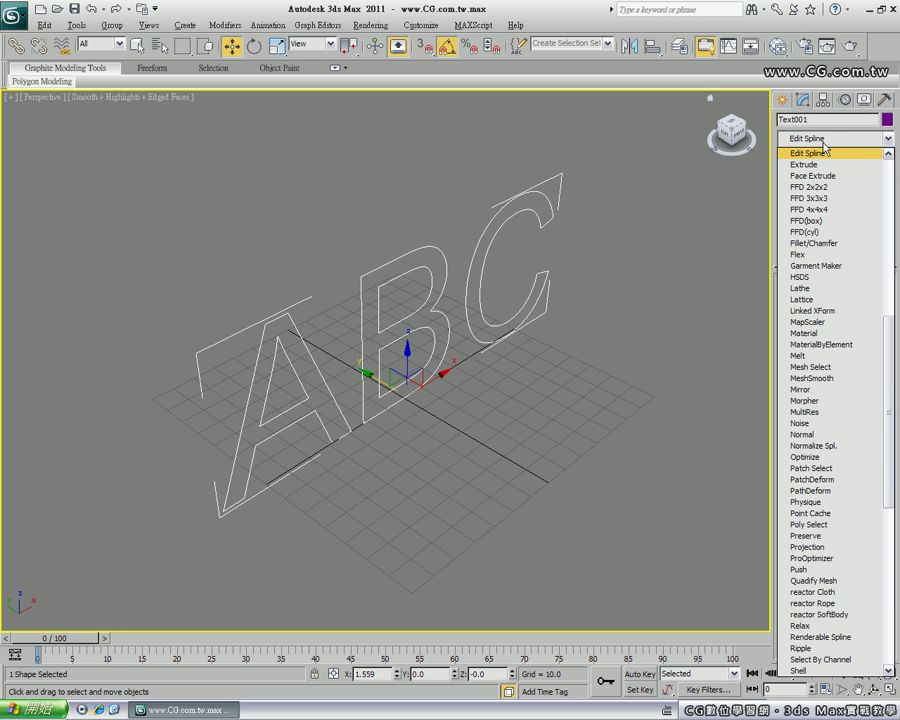
{"action": "key", "text": "e"}
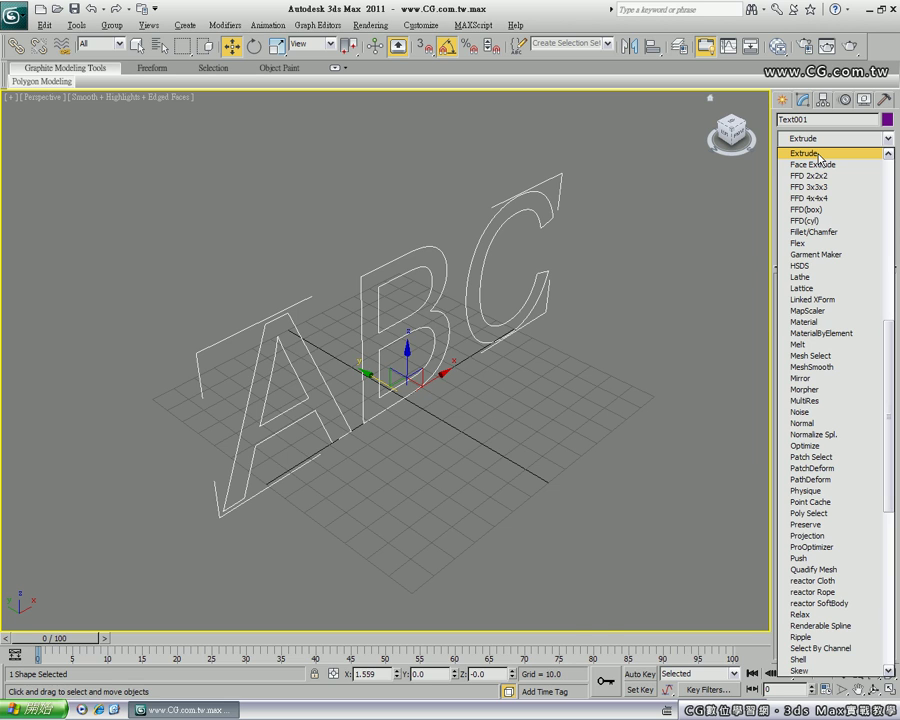
{"action": "left_click", "coordinate": [818, 155]}
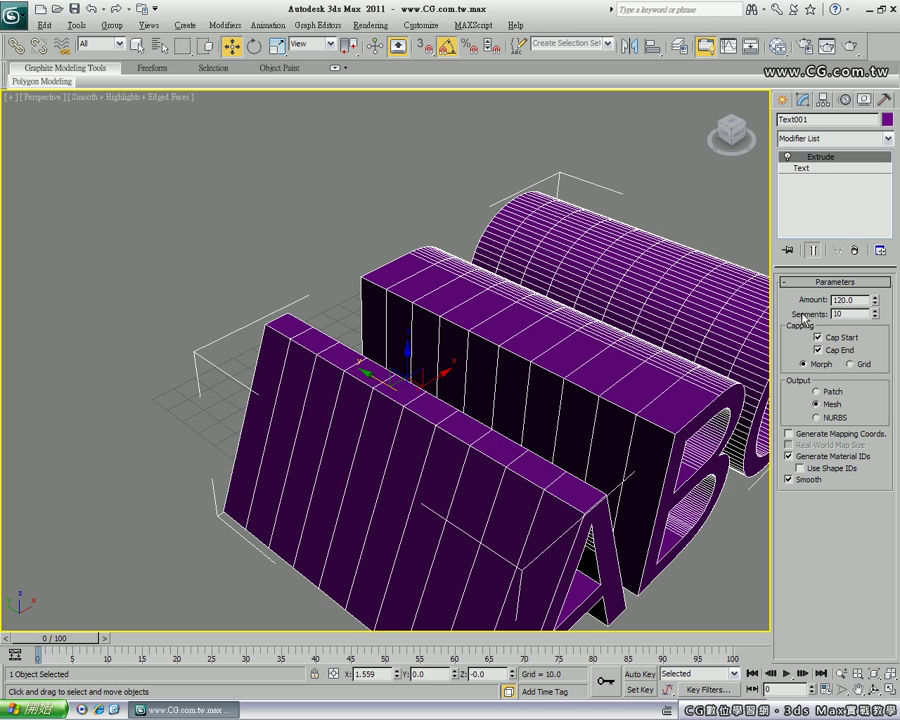
Set the extrusion to 1 segment and an amount of 10, then orbit to inspect
{"action": "right_click", "coordinate": [876, 315]}
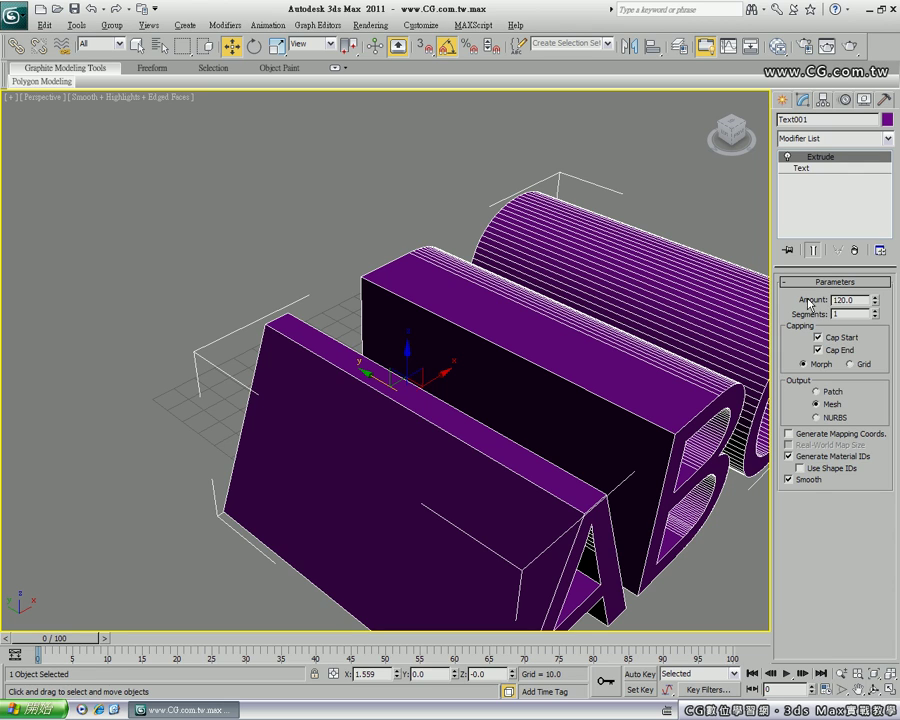
{"action": "double_click", "coordinate": [842, 299]}
{"action": "type", "text": "10"}
{"action": "key", "text": "Return"}
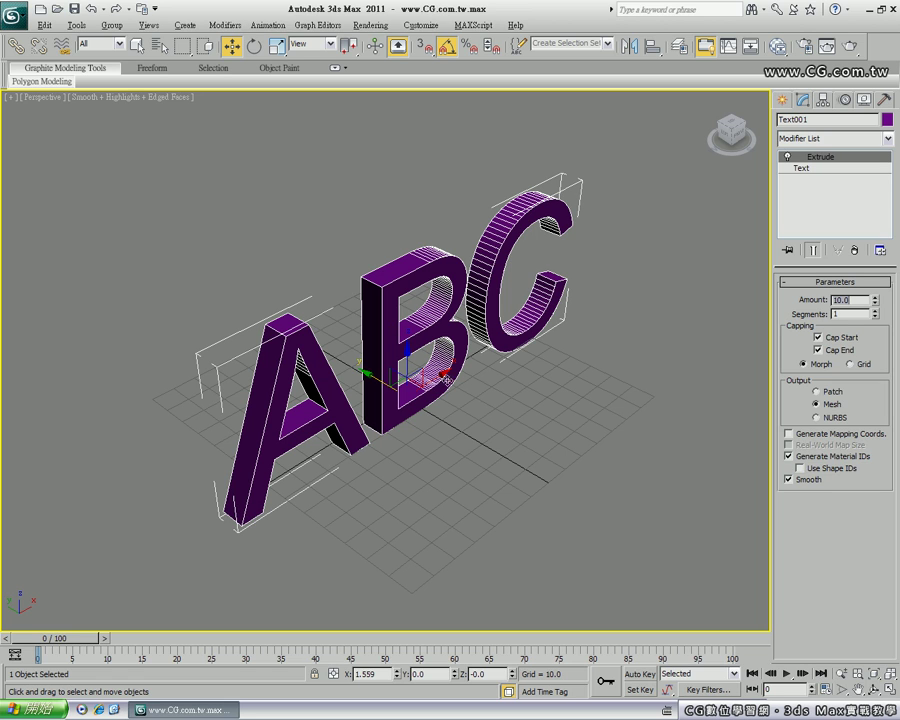
{"action": "middle_click_drag", "start_coordinate": [513, 416], "coordinate": [396, 396], "text": "alt"}
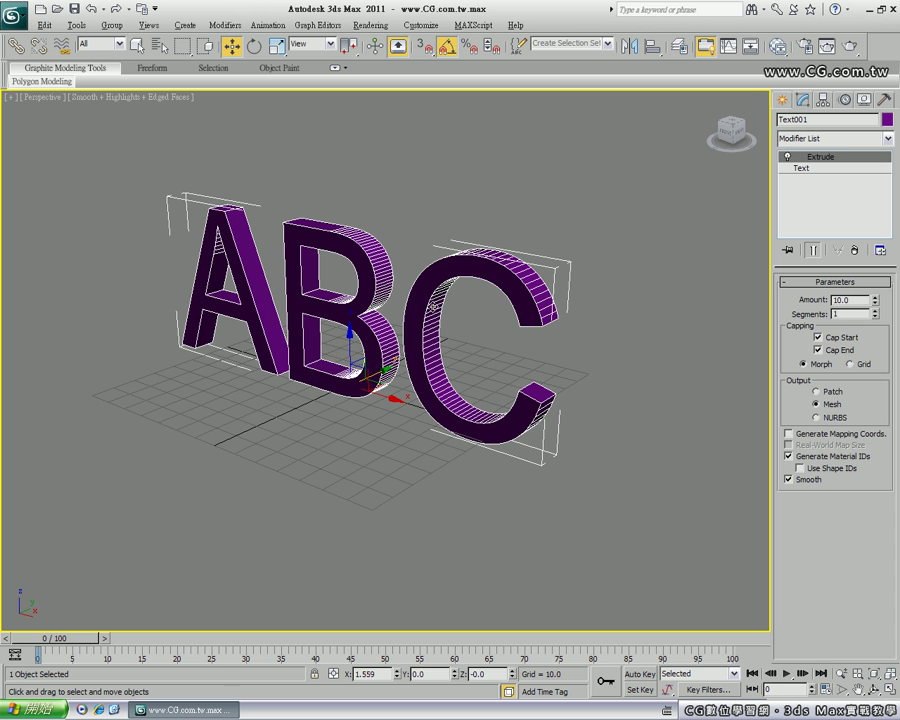
{"action": "middle_click_drag", "start_coordinate": [349, 358], "coordinate": [333, 297], "text": "alt"}
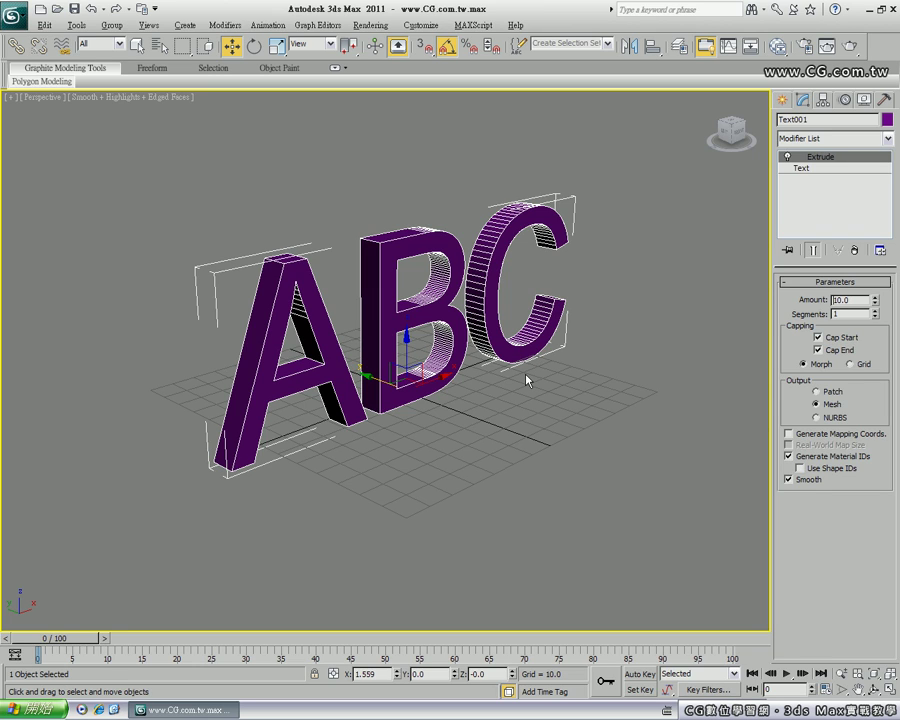
Remove the Extrude modifier from Text001 and apply a Bevel modifier instead
{"action": "left_click", "coordinate": [855, 251]}
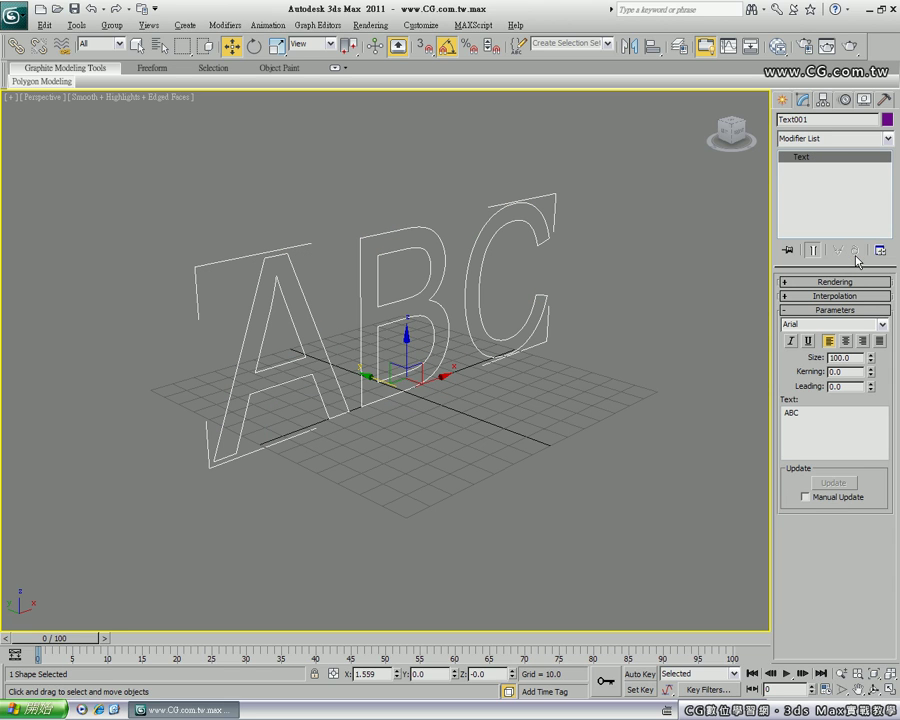
{"action": "left_click", "coordinate": [828, 139]}
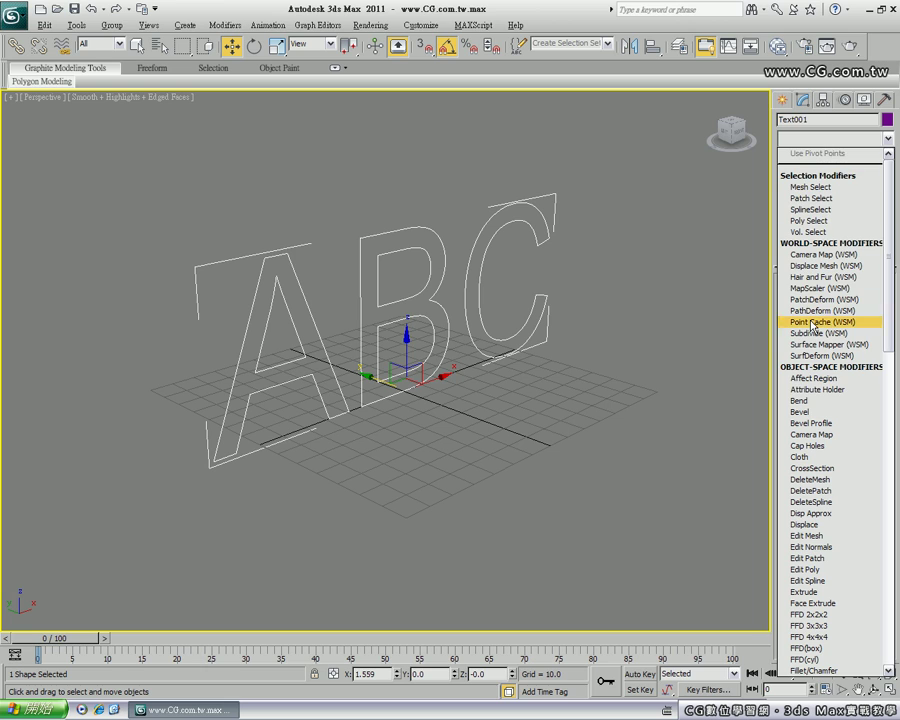
{"action": "left_click", "coordinate": [820, 413]}
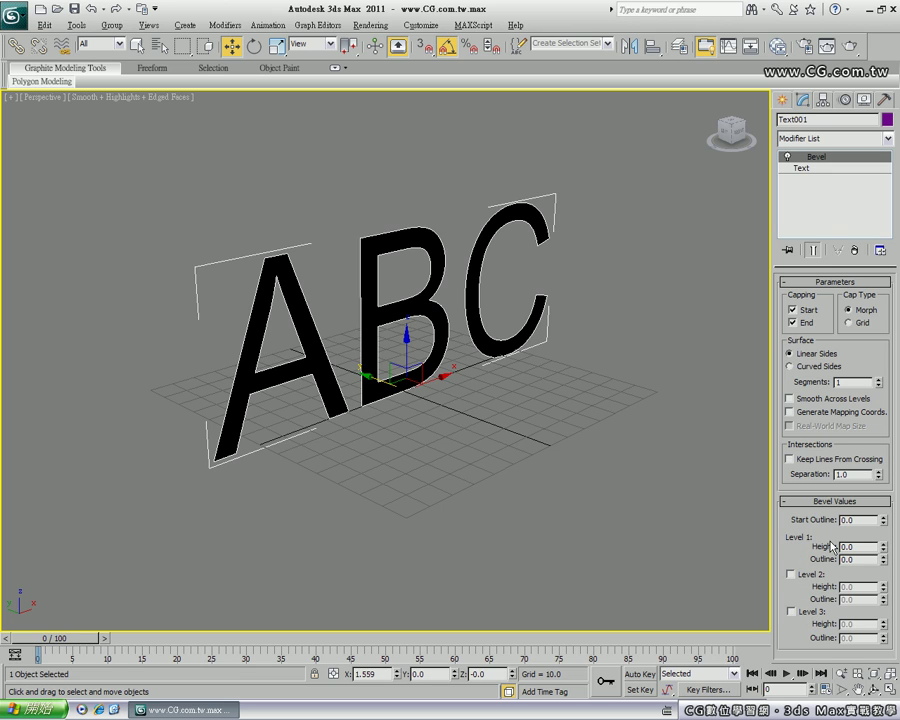
Adjust the Bevel Level 1 height, trying 20 and 4 before settling on 3.0
{"action": "left_click_drag", "start_coordinate": [884, 549], "coordinate": [880, 517]}
{"action": "left_click_drag", "start_coordinate": [879, 512], "coordinate": [879, 522]}
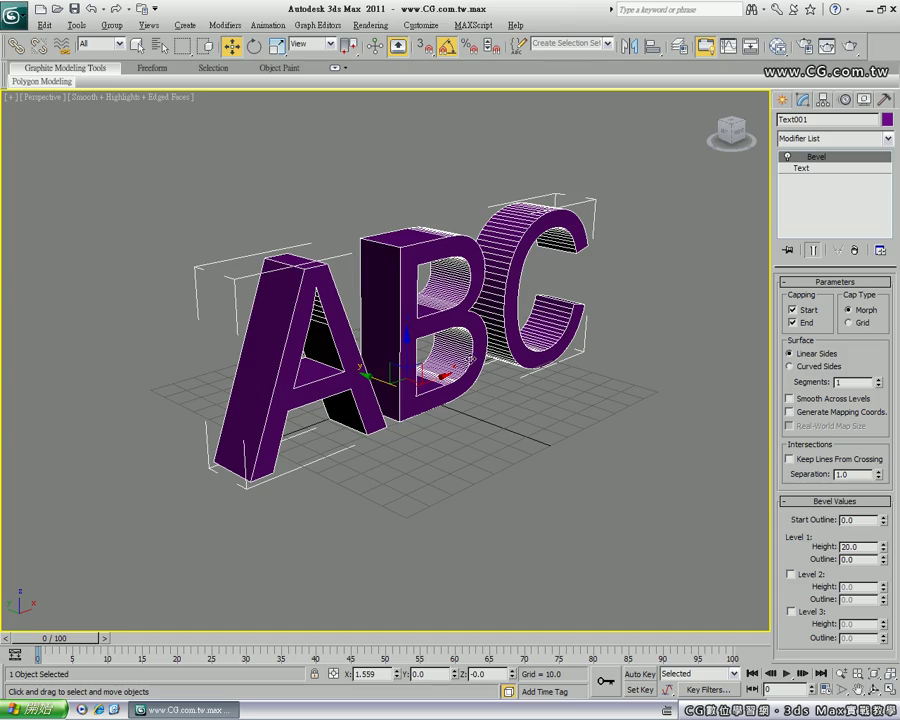
{"action": "mouse_move", "coordinate": [331, 252]}
{"action": "middle_mouse_down", "text": "alt"}
{"action": "mouse_move", "coordinate": [366, 316]}
{"action": "mouse_move", "coordinate": [584, 356]}
{"action": "mouse_move", "coordinate": [575, 328]}
{"action": "middle_mouse_up", "text": "alt"}
{"action": "scroll", "coordinate": [458, 320], "scroll_direction": "up", "scroll_amount": 2}
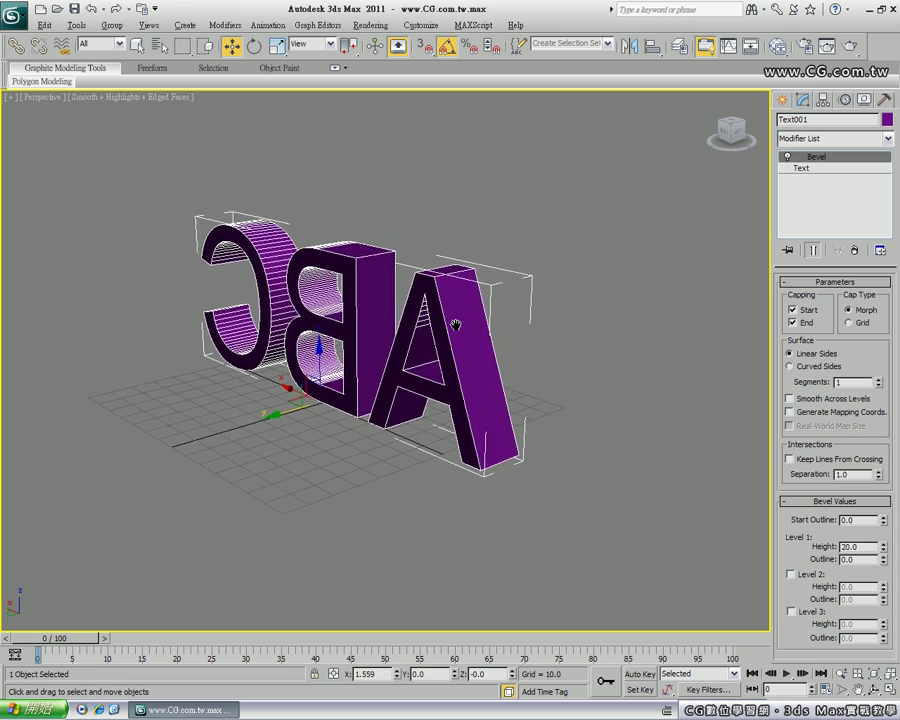
{"action": "scroll", "coordinate": [434, 333], "scroll_direction": "up", "scroll_amount": 2}
{"action": "middle_click_drag", "start_coordinate": [477, 353], "coordinate": [471, 392], "text": "alt"}
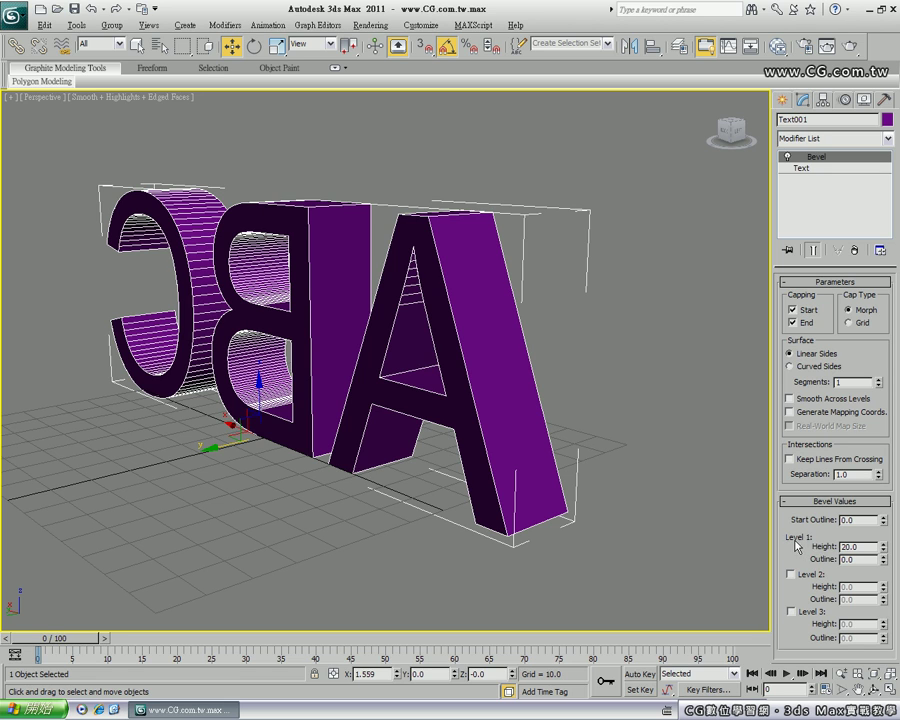
{"action": "left_click_drag", "start_coordinate": [883, 548], "coordinate": [883, 600]}
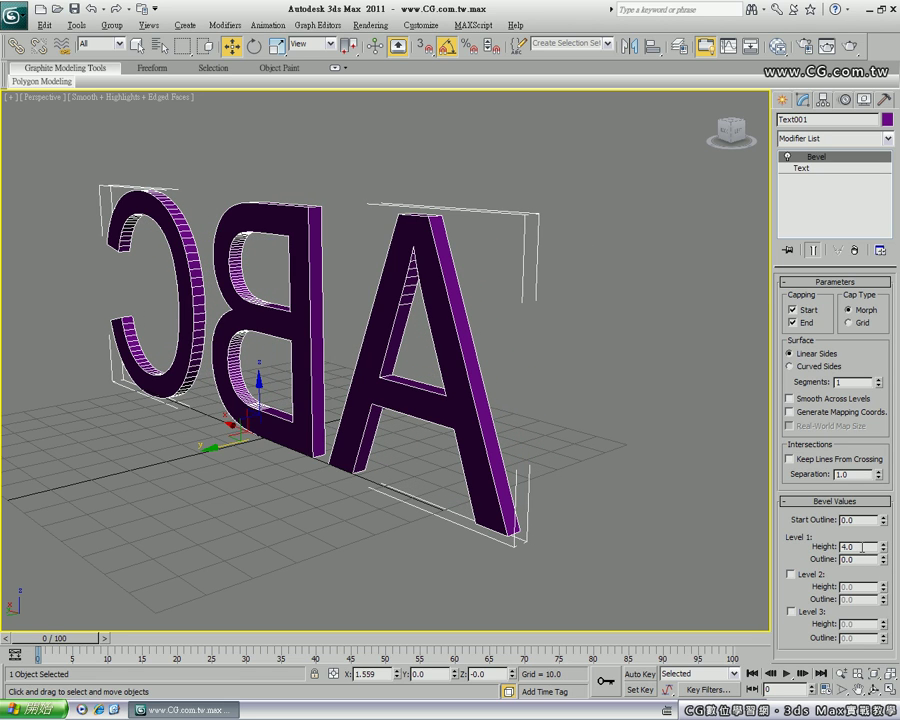
{"action": "double_click", "coordinate": [862, 548]}
{"action": "type", "text": "3"}
{"action": "key", "text": "Return"}
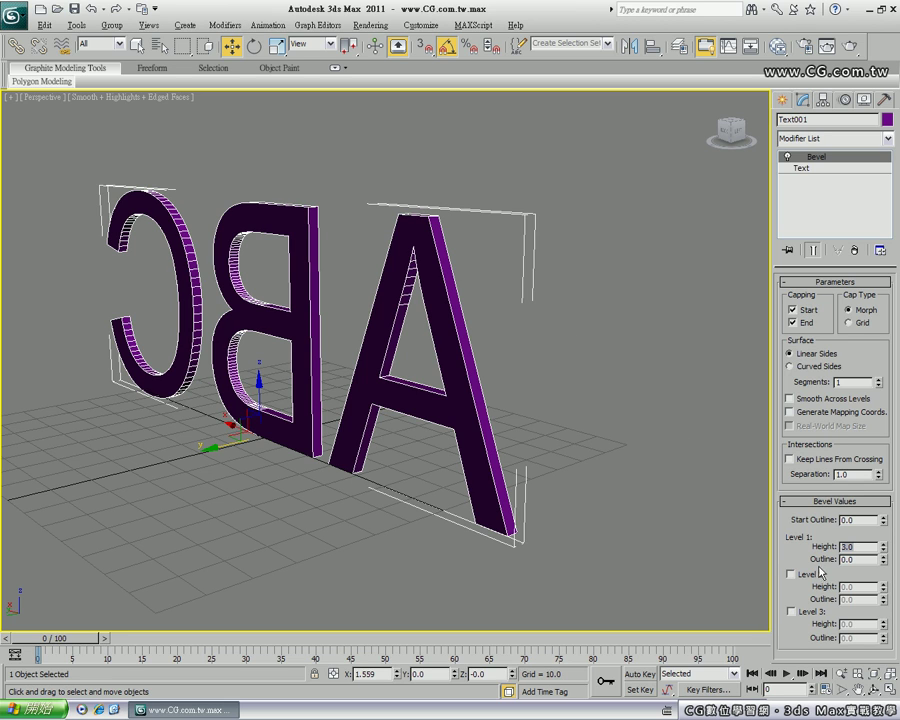
Set the Level 1 outline to 2.0 and orbit to check the chamfered letter faces
{"action": "left_click_drag", "start_coordinate": [882, 561], "coordinate": [885, 547]}
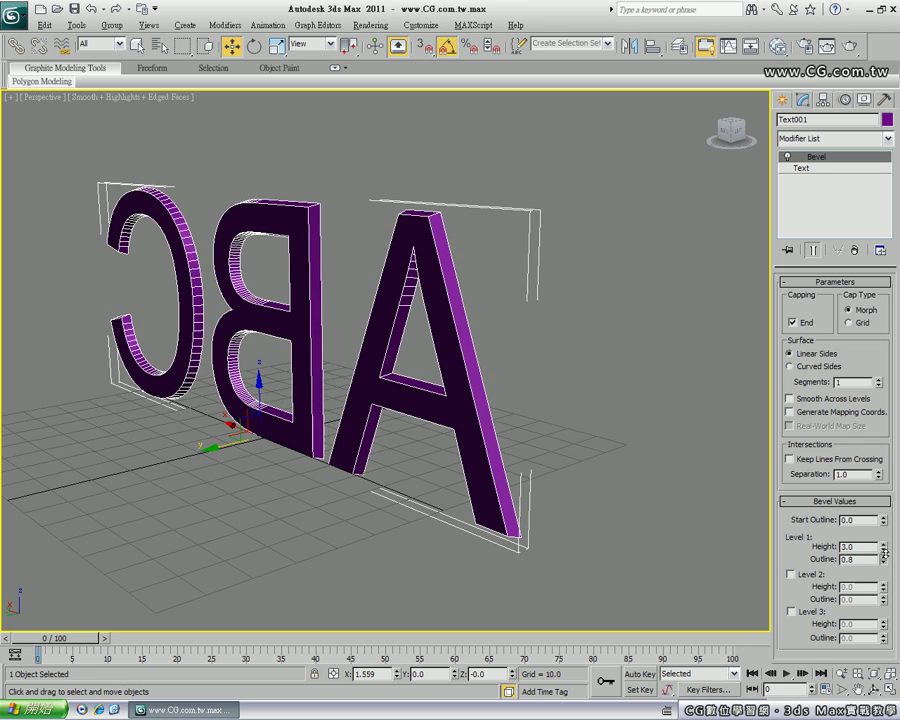
{"action": "mouse_move", "coordinate": [885, 547]}
{"action": "left_mouse_down"}
{"action": "mouse_move", "coordinate": [885, 562]}
{"action": "mouse_move", "coordinate": [813, 558]}
{"action": "left_mouse_up"}
{"action": "type", "text": "2"}
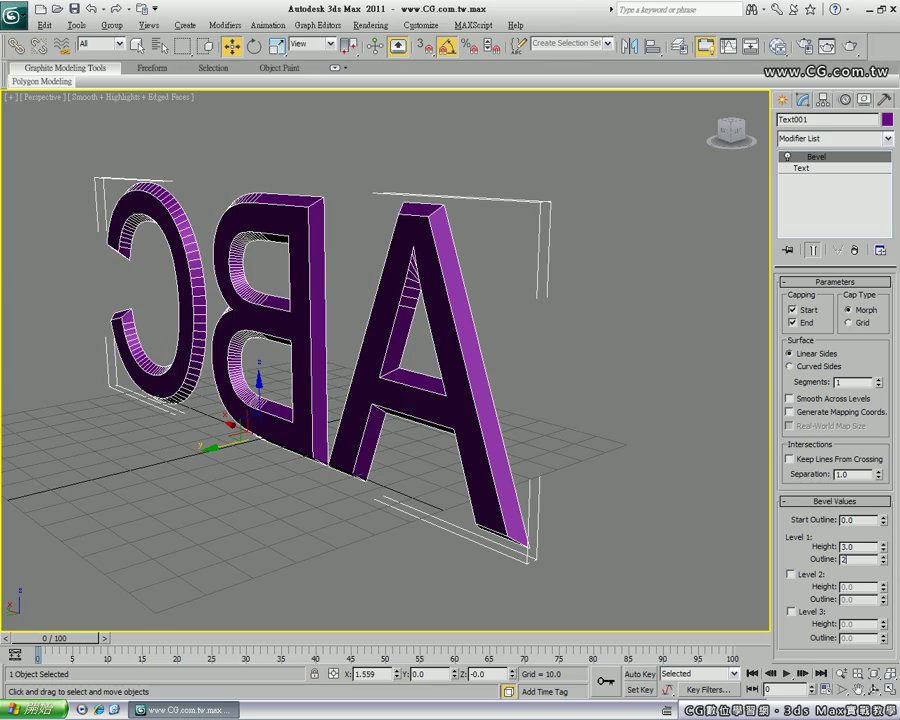
{"action": "key", "text": "Return"}
{"action": "mouse_move", "coordinate": [438, 438]}
{"action": "middle_mouse_down", "text": "alt"}
{"action": "mouse_move", "coordinate": [365, 329]}
{"action": "mouse_move", "coordinate": [465, 310]}
{"action": "mouse_move", "coordinate": [548, 352]}
{"action": "mouse_move", "coordinate": [322, 352]}
{"action": "mouse_move", "coordinate": [344, 296]}
{"action": "middle_mouse_up", "text": "alt"}
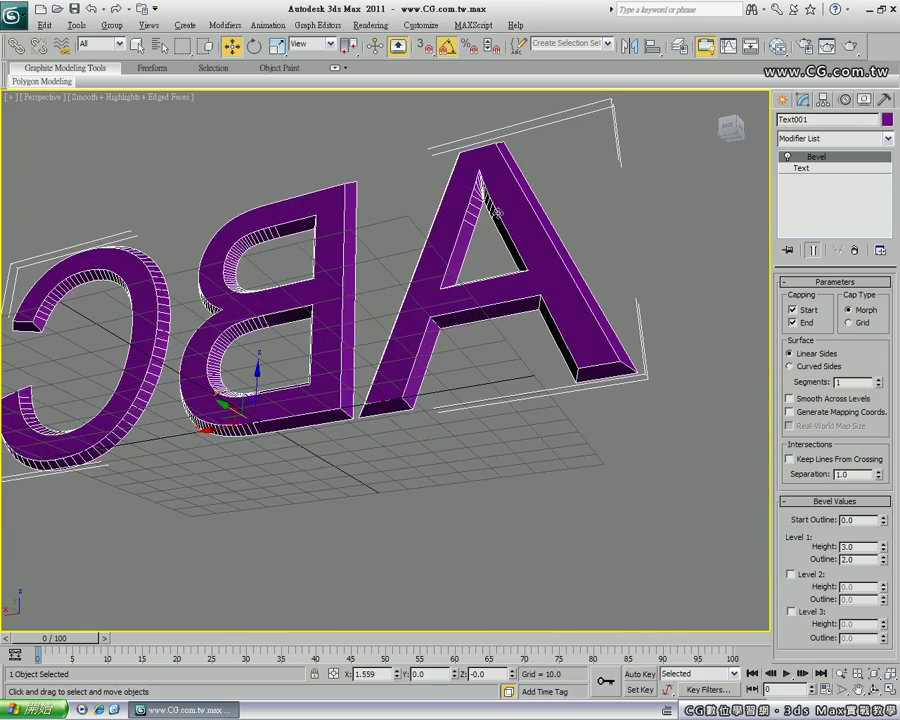
{"action": "middle_click_drag", "start_coordinate": [497, 212], "coordinate": [445, 216], "text": "alt"}
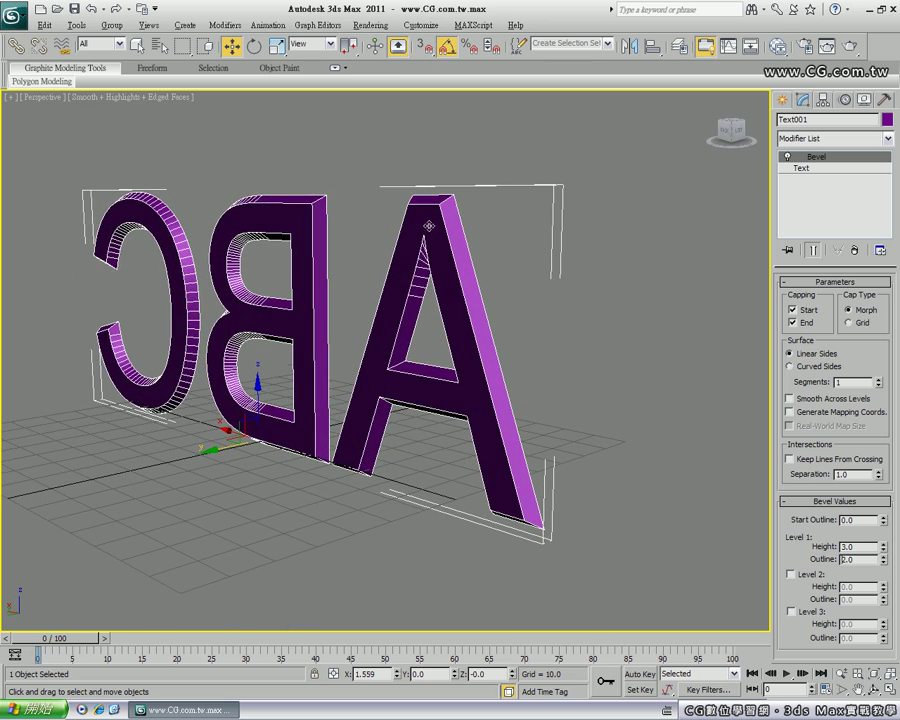
{"action": "mouse_move", "coordinate": [330, 165]}
{"action": "middle_mouse_down", "text": "alt"}
{"action": "mouse_move", "coordinate": [468, 239]}
{"action": "mouse_move", "coordinate": [468, 256]}
{"action": "middle_mouse_up", "text": "alt"}
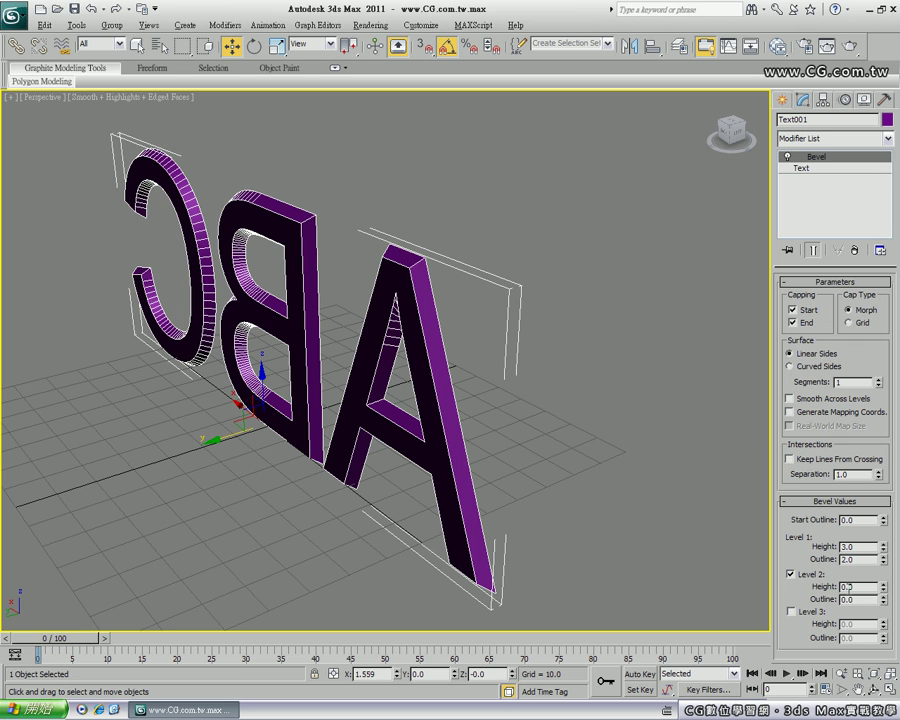
Give Bevel Level 2 a height of 10.0 and reset its outline to 0.0
{"action": "left_click_drag", "start_coordinate": [884, 591], "coordinate": [882, 558]}
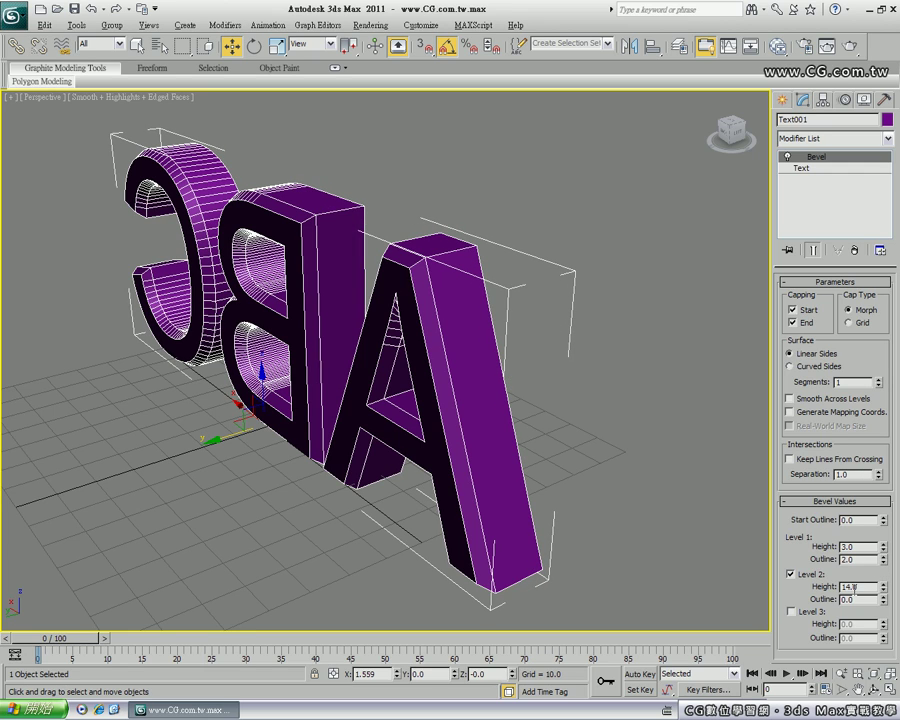
{"action": "double_click", "coordinate": [860, 589]}
{"action": "type", "text": "10"}
{"action": "key", "text": "Return"}
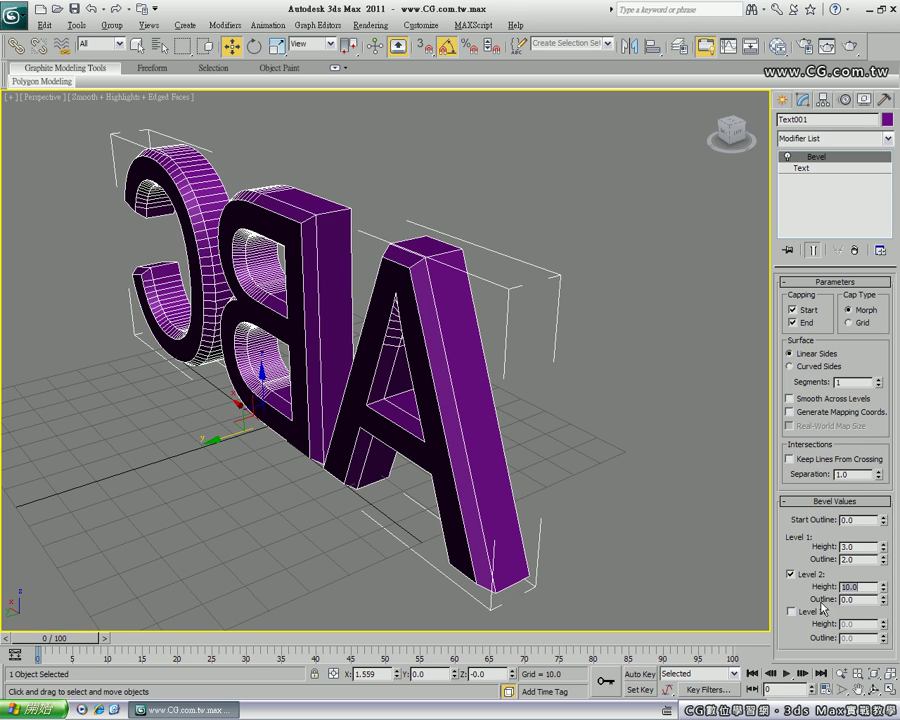
{"action": "left_click_drag", "start_coordinate": [885, 604], "coordinate": [856, 601]}
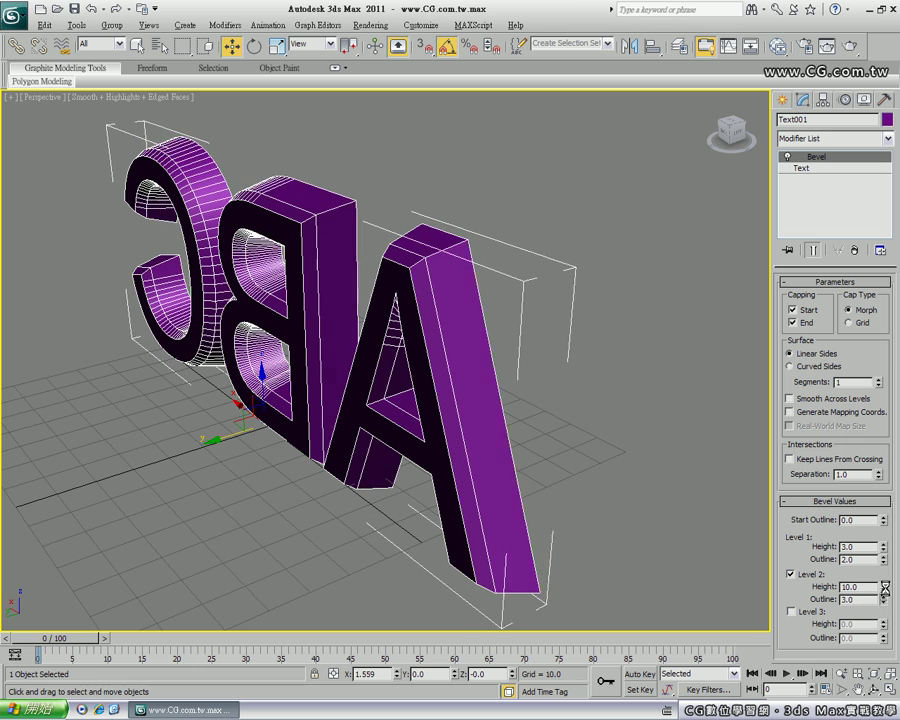
{"action": "right_click", "coordinate": [884, 603]}
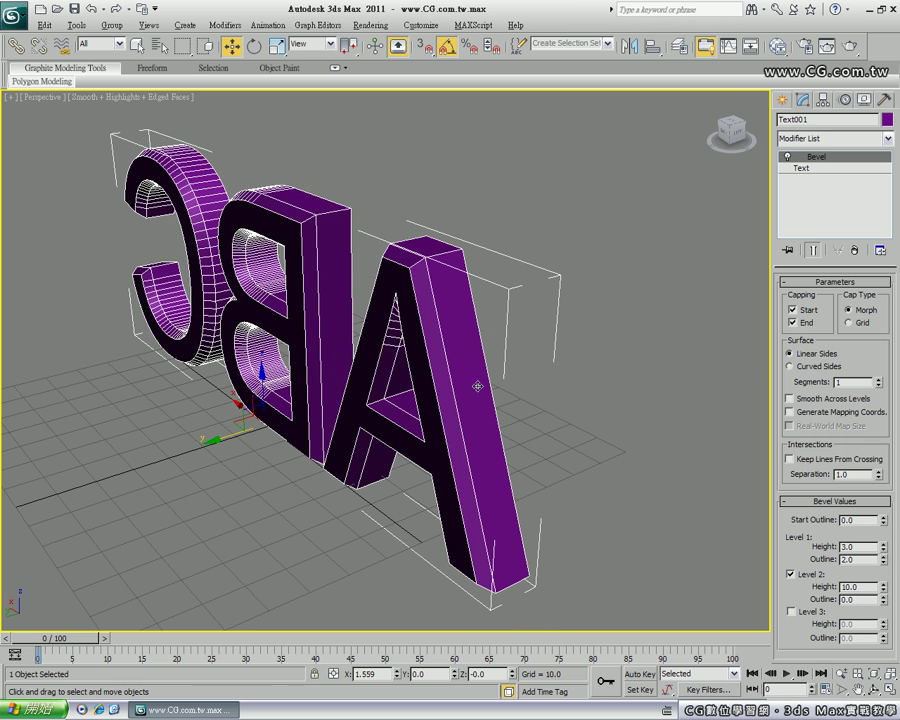
{"action": "middle_click_drag", "start_coordinate": [477, 385], "coordinate": [386, 282], "text": "alt"}
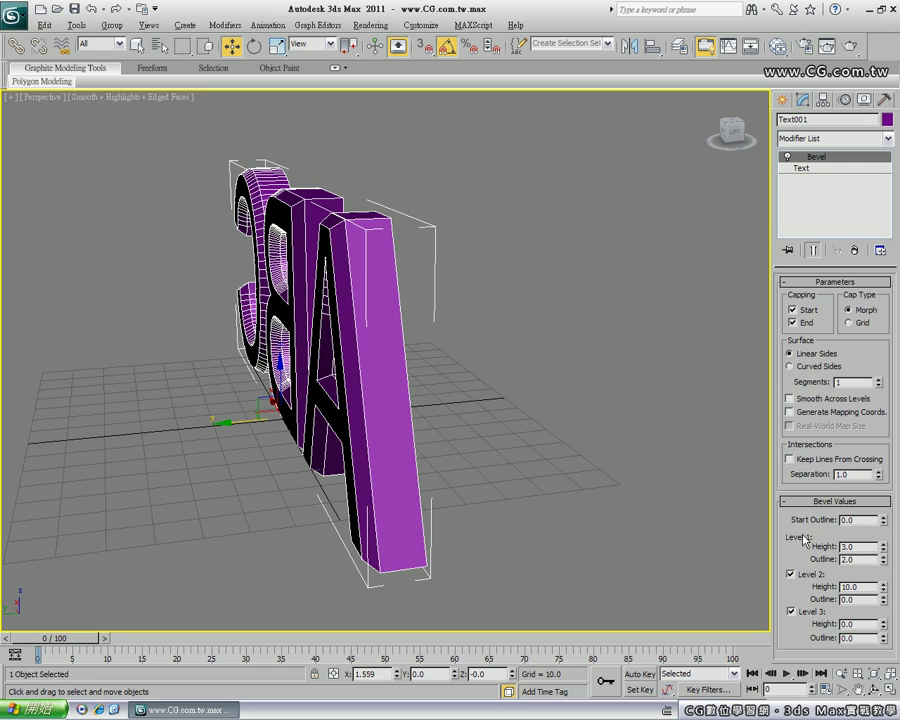
Give Bevel Level 3 a height of 3.0 and an outline of -2.0
{"action": "left_click_drag", "start_coordinate": [882, 628], "coordinate": [882, 623]}
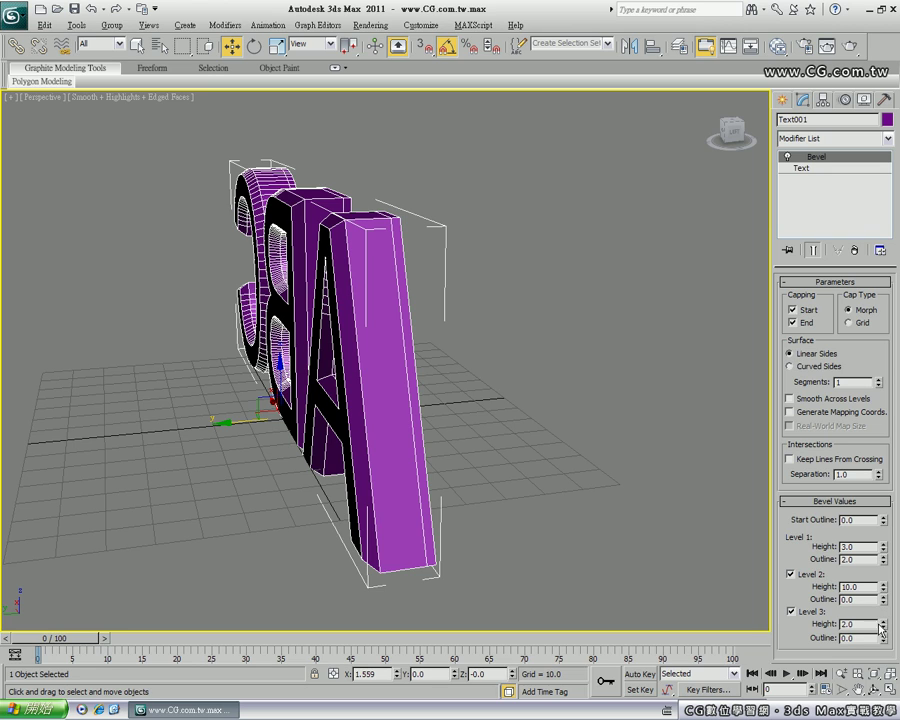
{"action": "double_click", "coordinate": [864, 623]}
{"action": "type", "text": "3"}
{"action": "key", "text": "Return"}
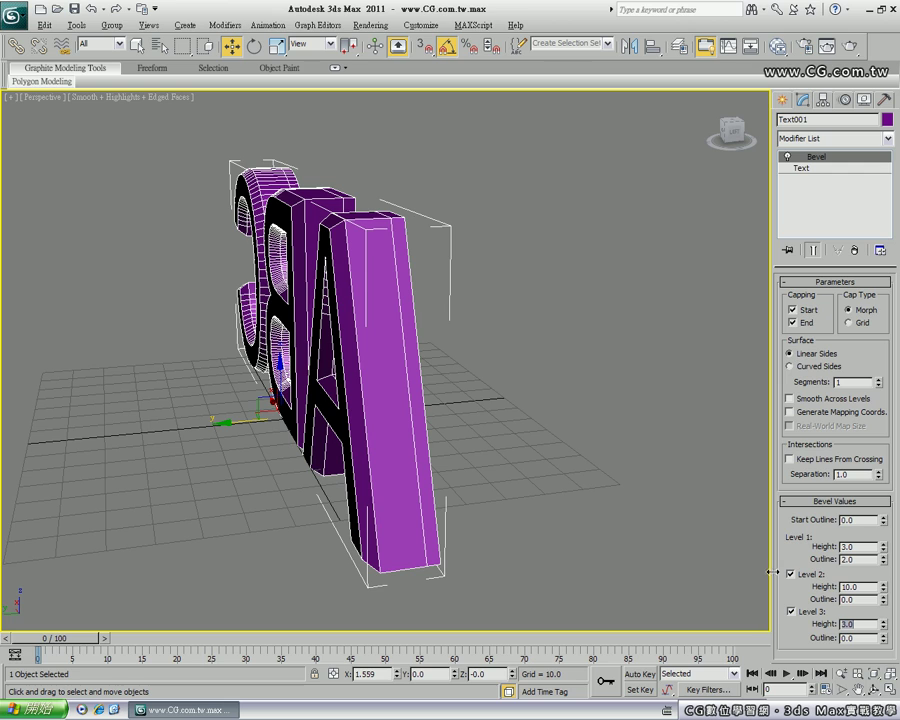
{"action": "left_click_drag", "start_coordinate": [884, 642], "coordinate": [884, 640]}
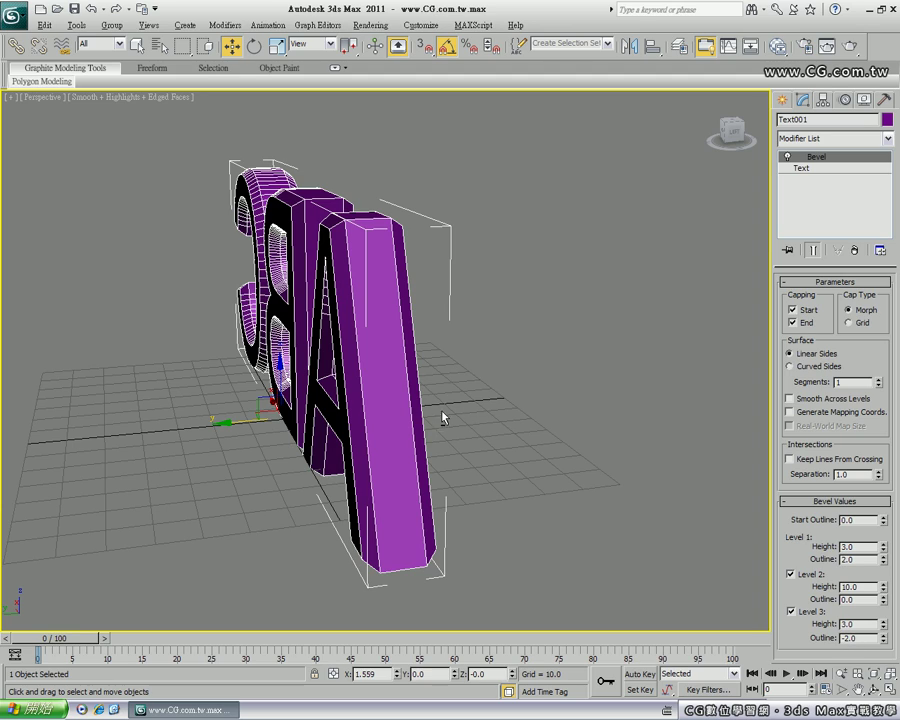
{"action": "middle_click_drag", "start_coordinate": [443, 417], "coordinate": [359, 397], "text": "alt"}
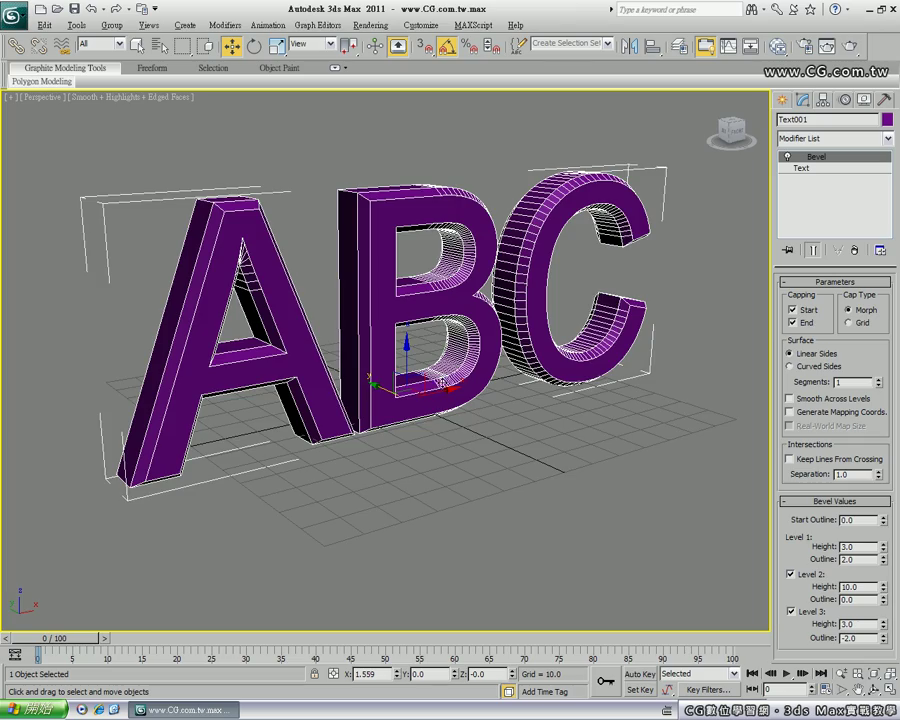
Orbit and zoom the view, then select Text beneath Bevel to show Arial, size 100
{"action": "middle_click_drag", "start_coordinate": [440, 381], "coordinate": [439, 316], "text": "alt"}
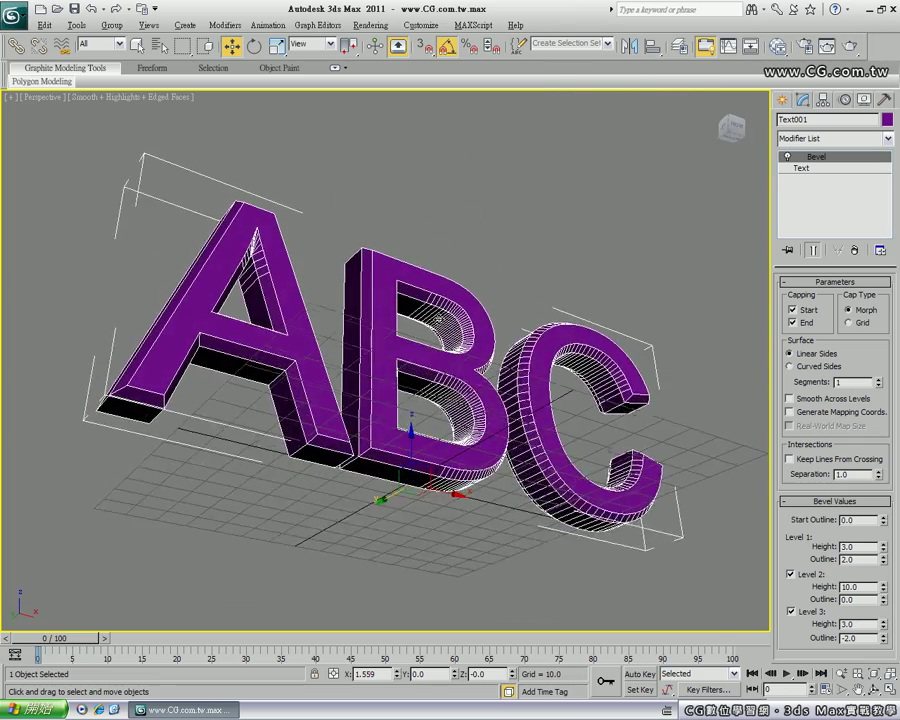
{"action": "mouse_move", "coordinate": [438, 470]}
{"action": "middle_mouse_down", "text": "alt"}
{"action": "mouse_move", "coordinate": [441, 383]}
{"action": "mouse_move", "coordinate": [395, 405]}
{"action": "mouse_move", "coordinate": [434, 394]}
{"action": "mouse_move", "coordinate": [533, 329]}
{"action": "middle_mouse_up", "text": "alt"}
{"action": "scroll", "coordinate": [387, 411], "scroll_direction": "up", "scroll_amount": 3}
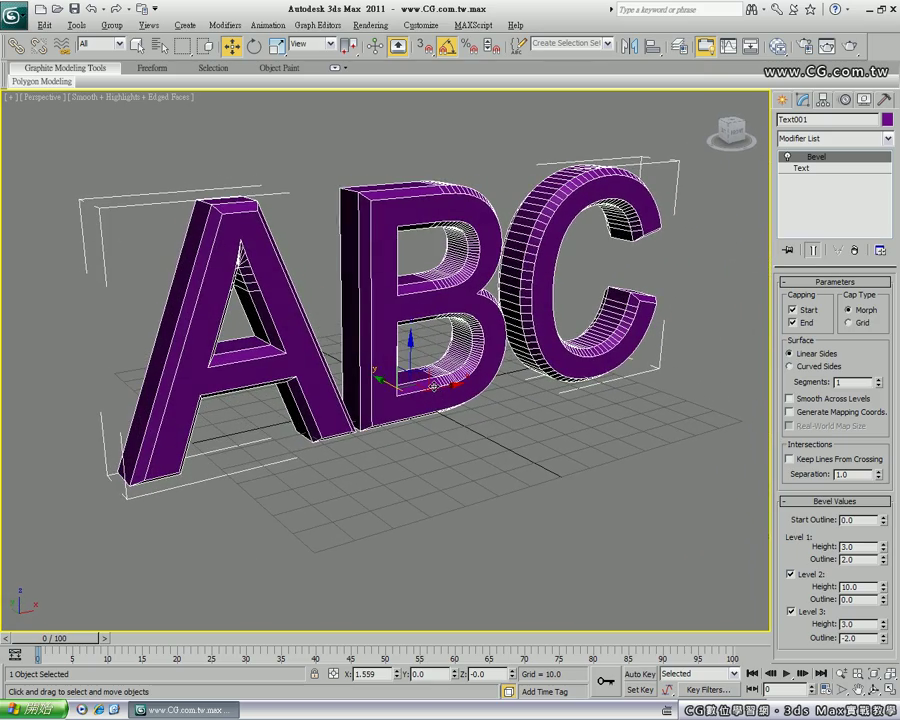
{"action": "left_click", "coordinate": [800, 170]}
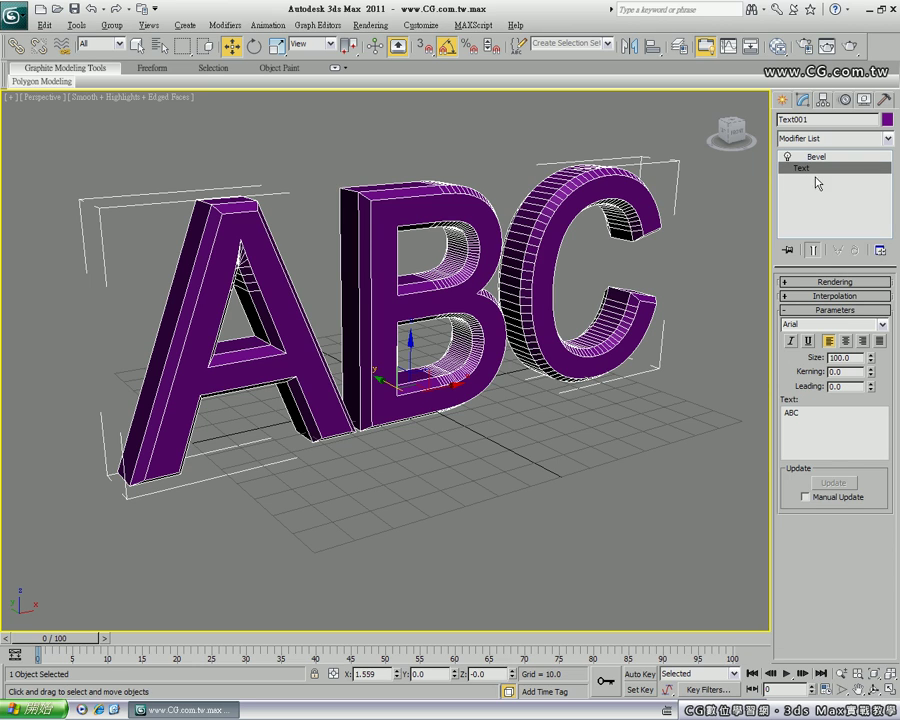
Change the kerning from 10.0 to 5.0, then deselect and reselect the ABC text
{"action": "left_click", "coordinate": [798, 371]}
{"action": "type", "text": "10"}
{"action": "key", "text": "Return"}
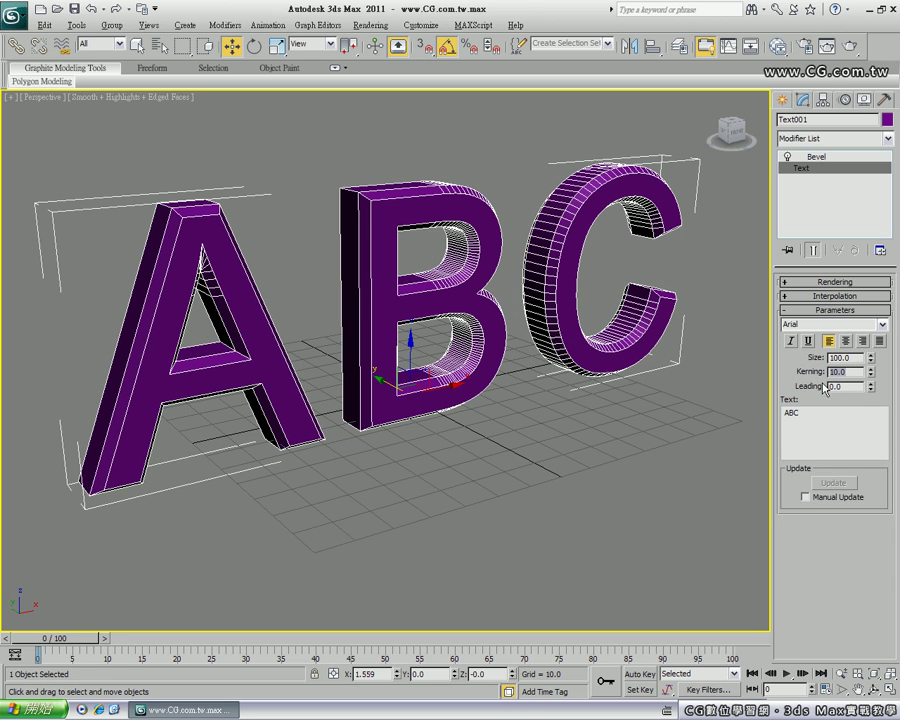
{"action": "type", "text": "5"}
{"action": "key", "text": "Return"}
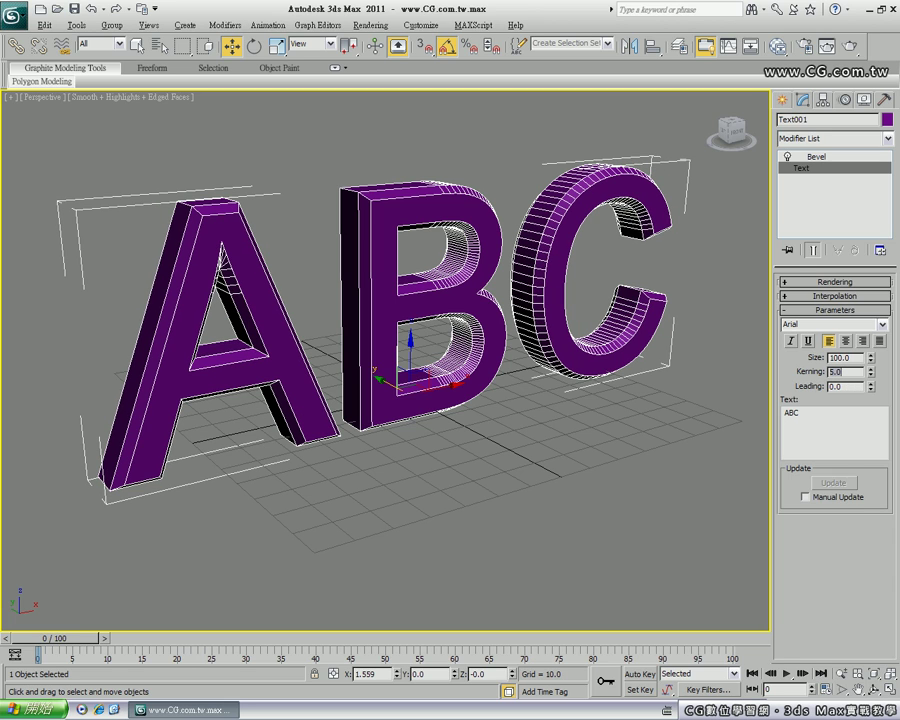
{"action": "left_click", "coordinate": [544, 451]}
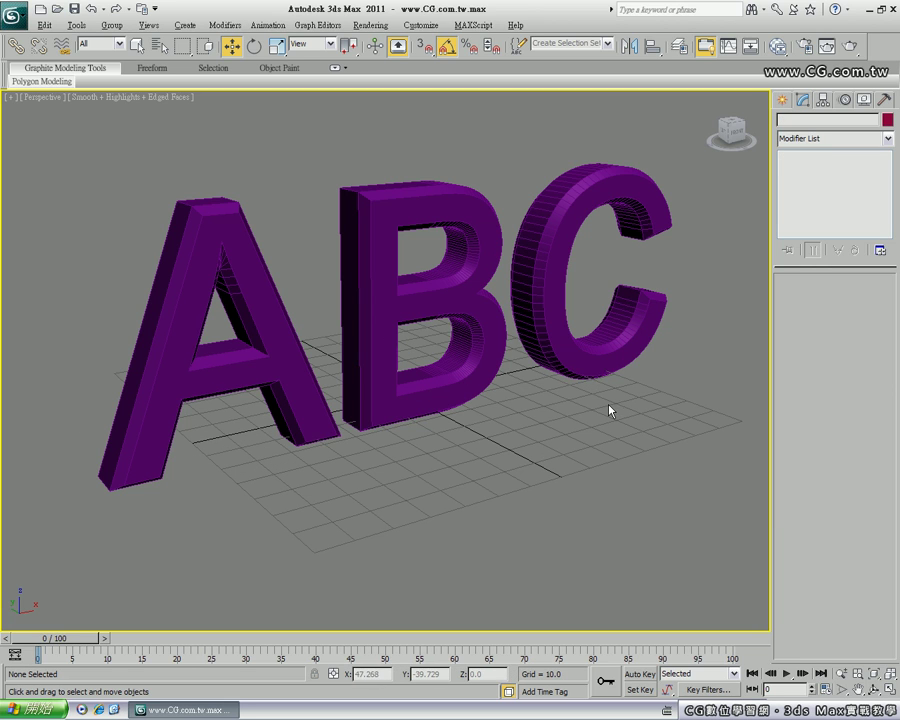
{"action": "left_click", "coordinate": [567, 381]}
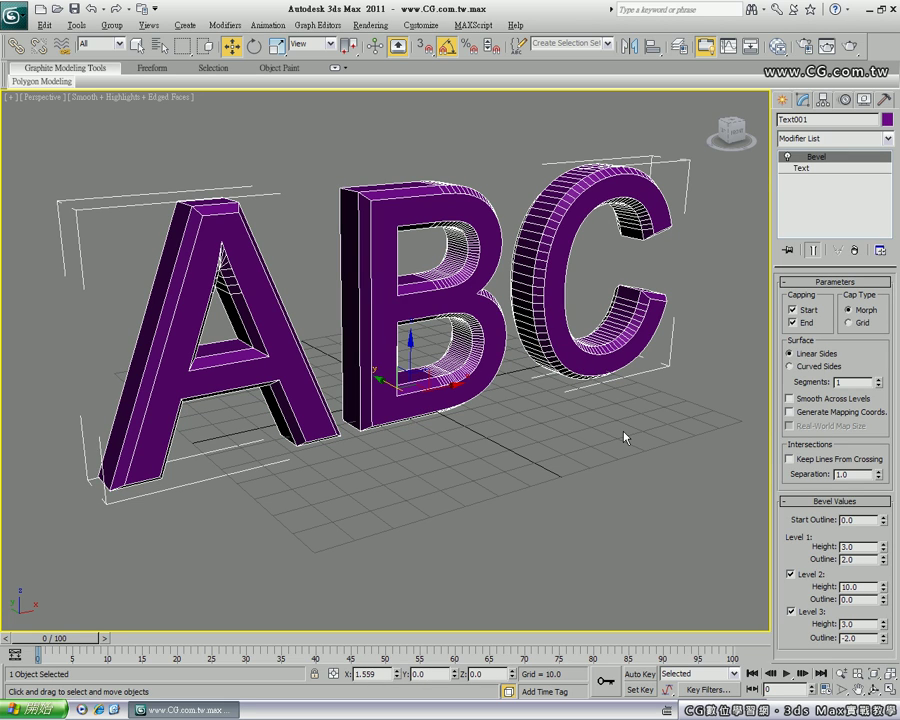